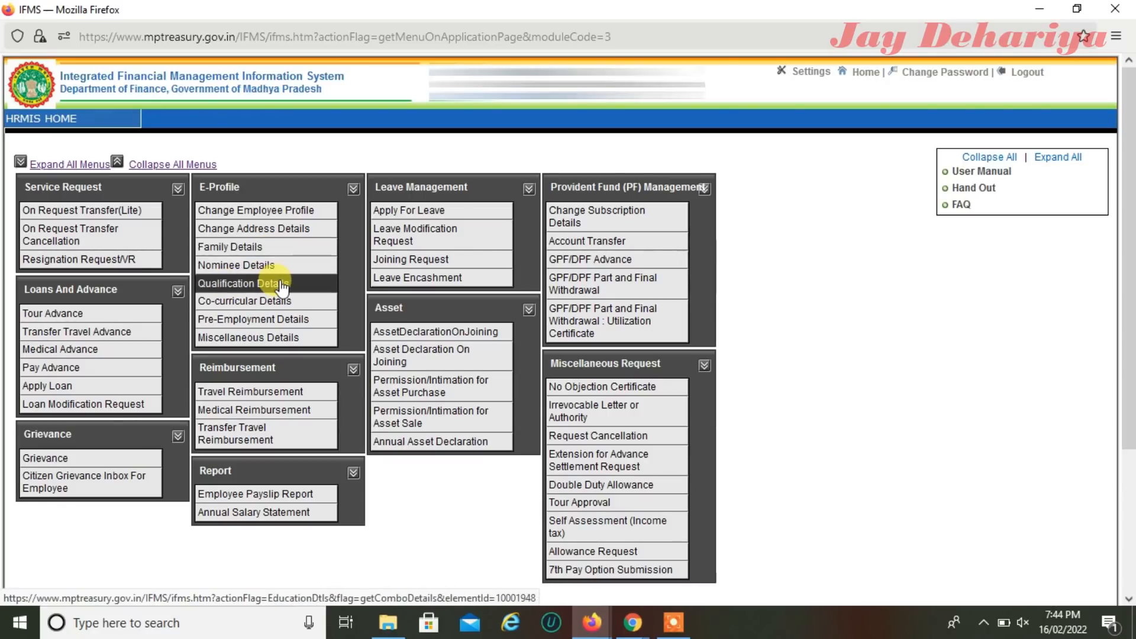
Open the Family Details page of the e-profile and check its pending and approved requests.
{"action": "left_click", "coordinate": [234, 252]}
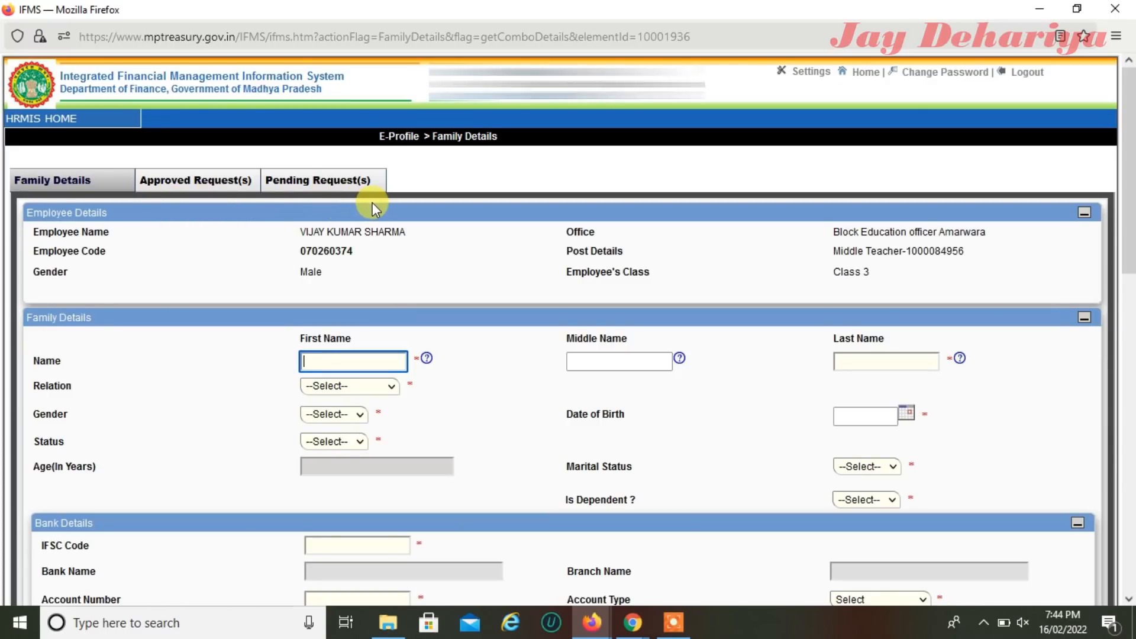
{"action": "left_click", "coordinate": [332, 188]}
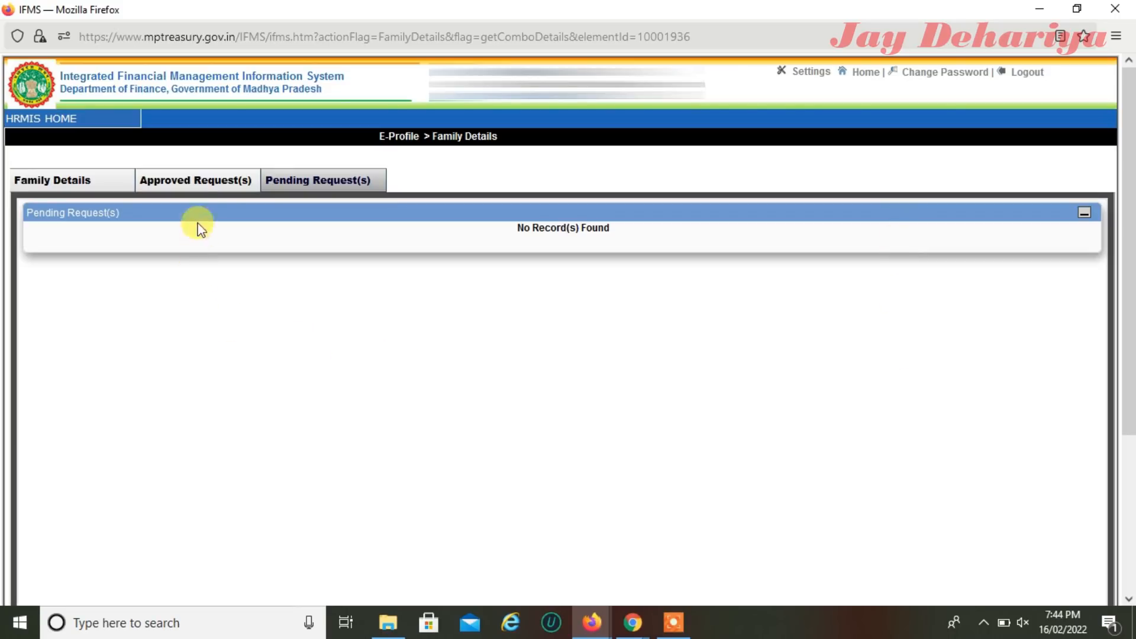
{"action": "left_click", "coordinate": [194, 181]}
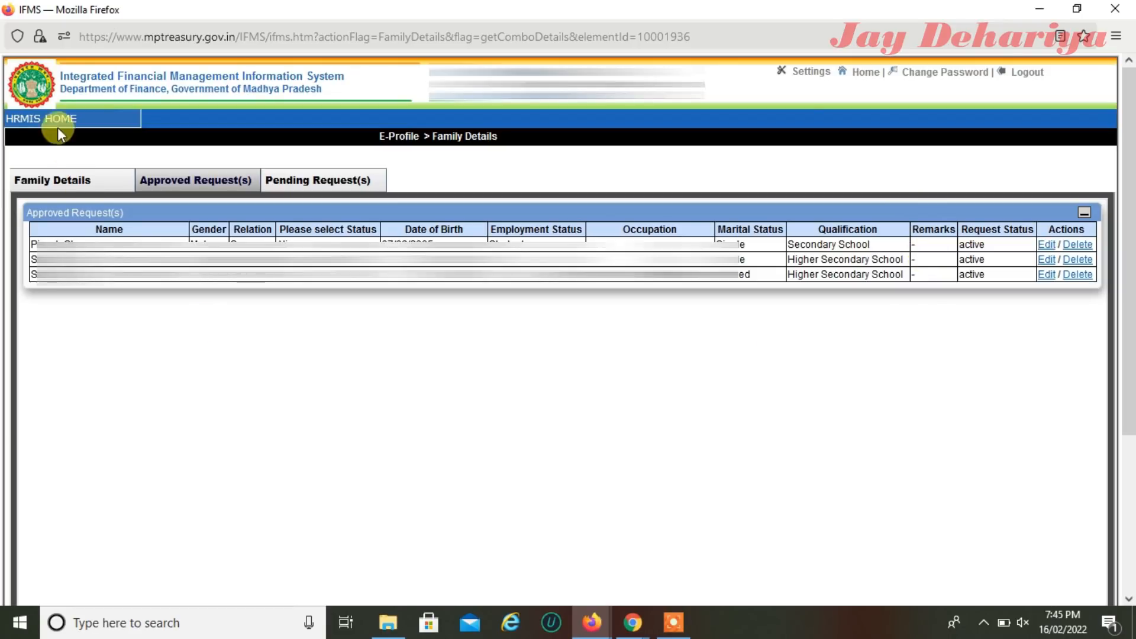
Open the e-profile's Nominee Details for the NPS nominee type and check its pending and approved requests.
{"action": "mouse_move", "coordinate": [59, 119]}
{"action": "left_click", "coordinate": [53, 147]}
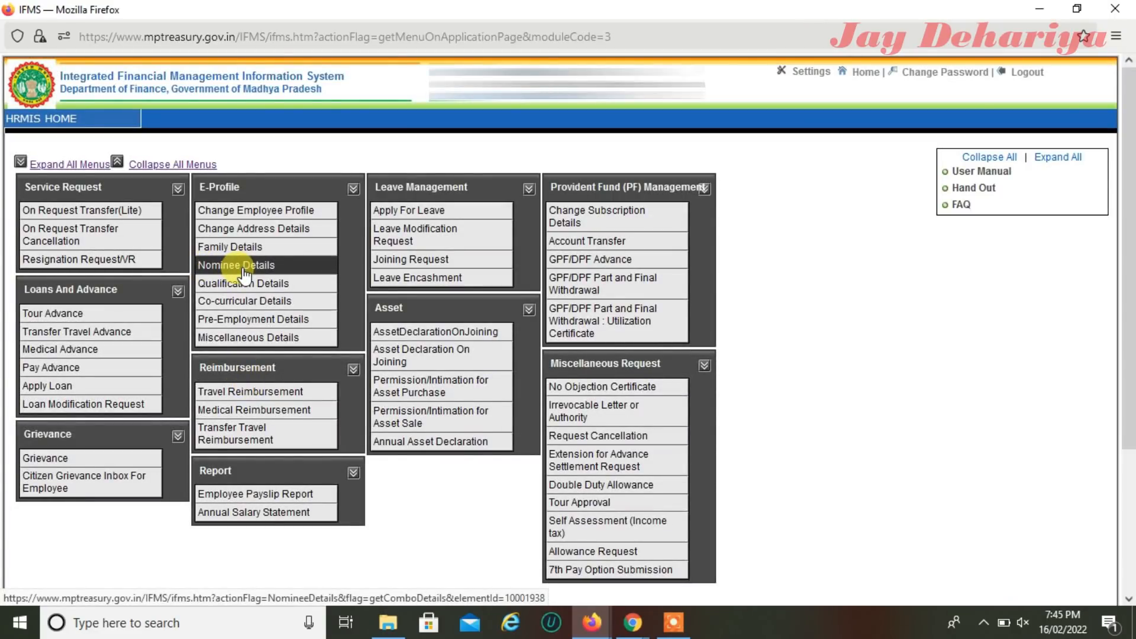
{"action": "left_click", "coordinate": [243, 271]}
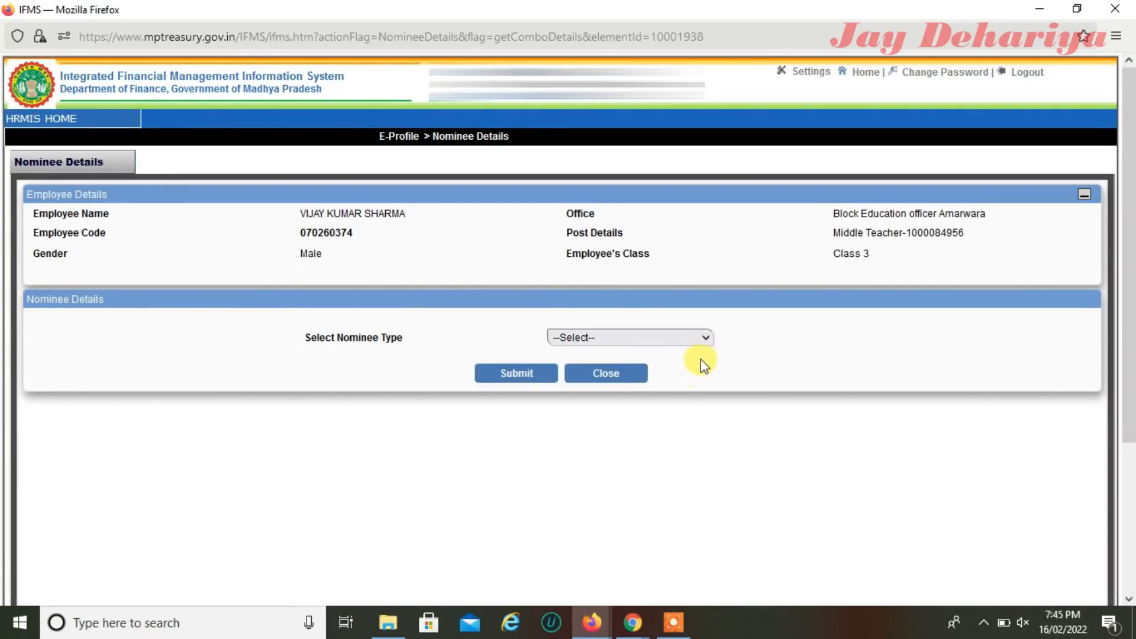
{"action": "left_click", "coordinate": [687, 339]}
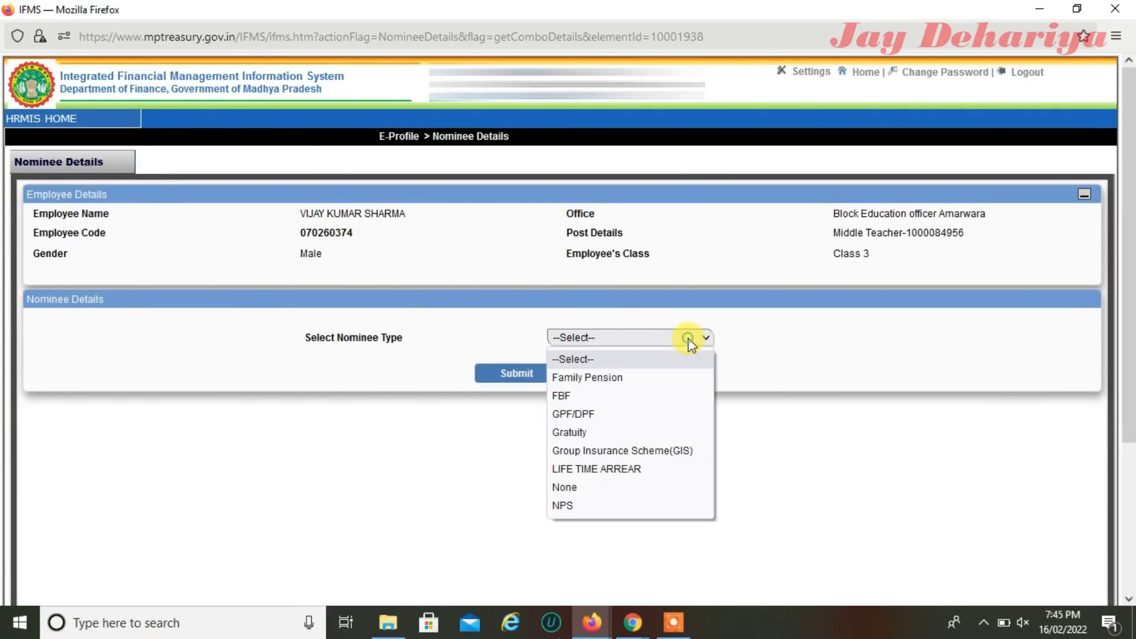
{"action": "left_click", "coordinate": [588, 505]}
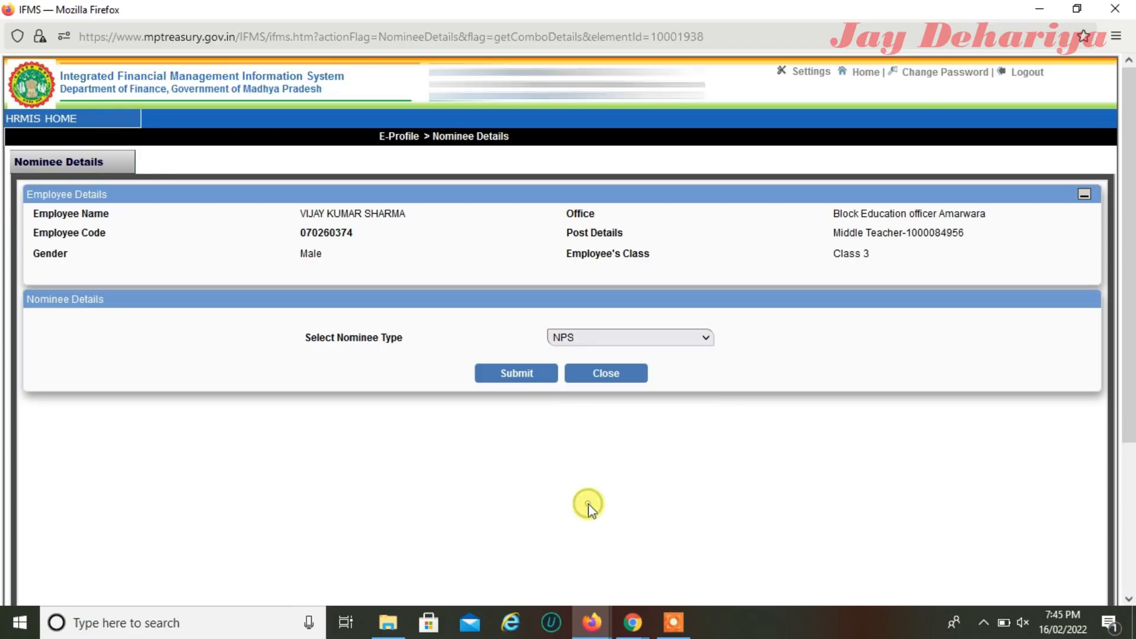
{"action": "left_click", "coordinate": [516, 374]}
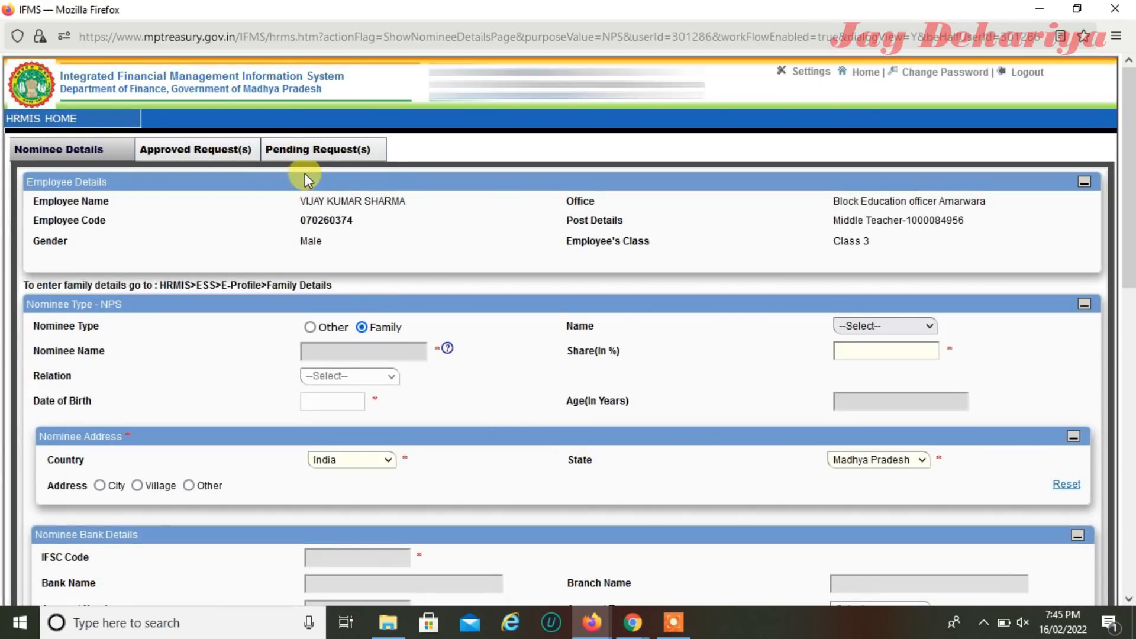
{"action": "left_click", "coordinate": [286, 156]}
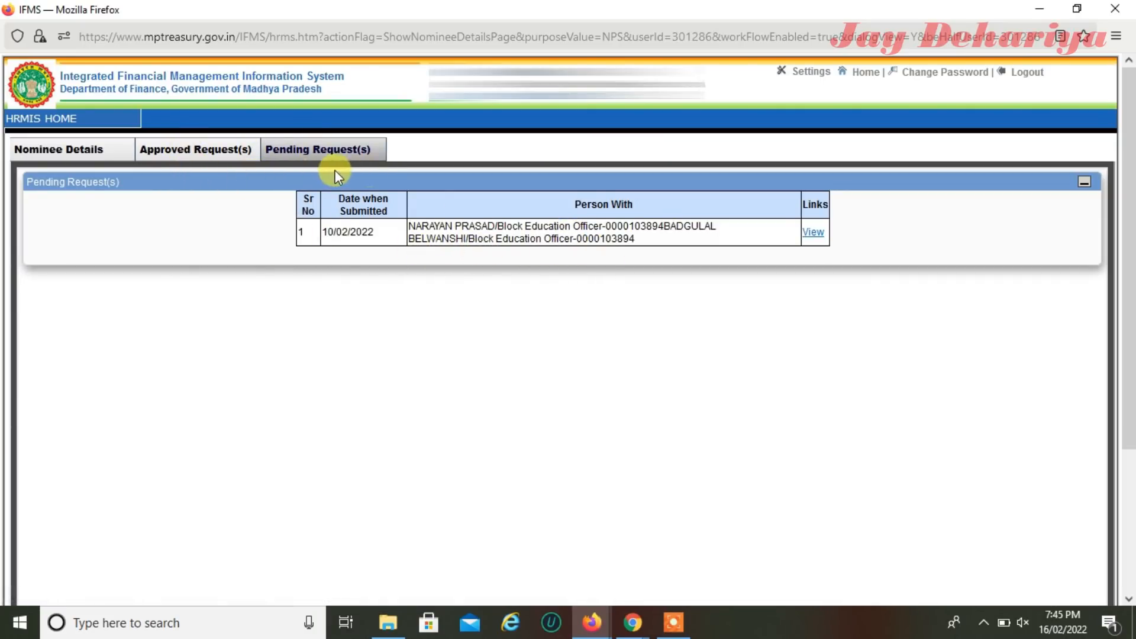
{"action": "left_click", "coordinate": [177, 151]}
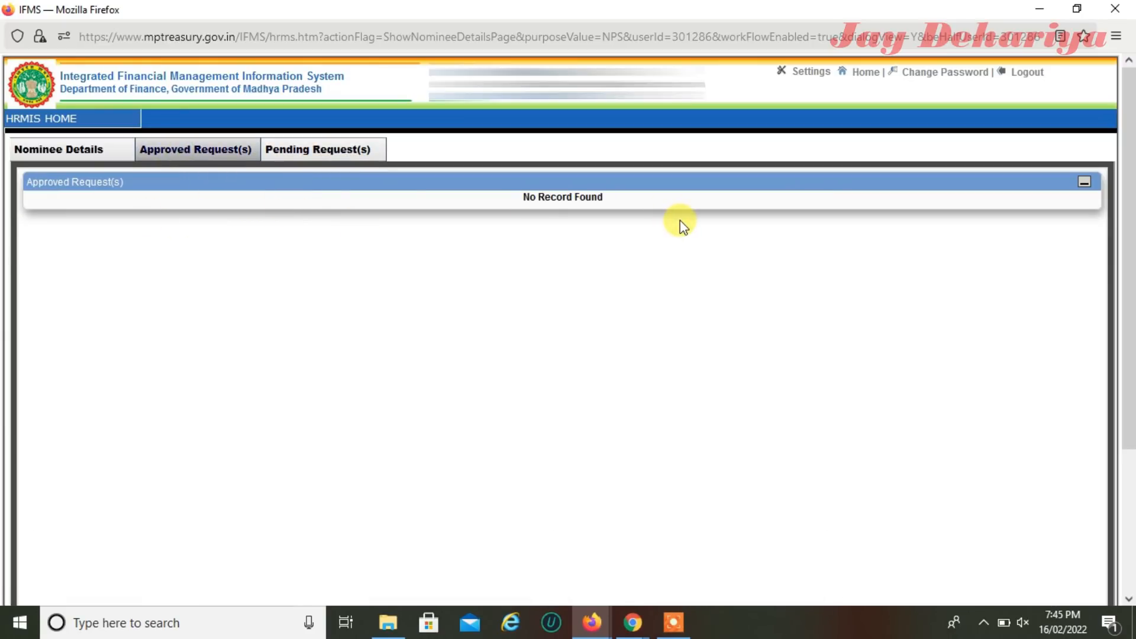
Return to the Employee Self Service menu and open the e-profile's Miscellaneous Details form.
{"action": "mouse_move", "coordinate": [35, 118]}
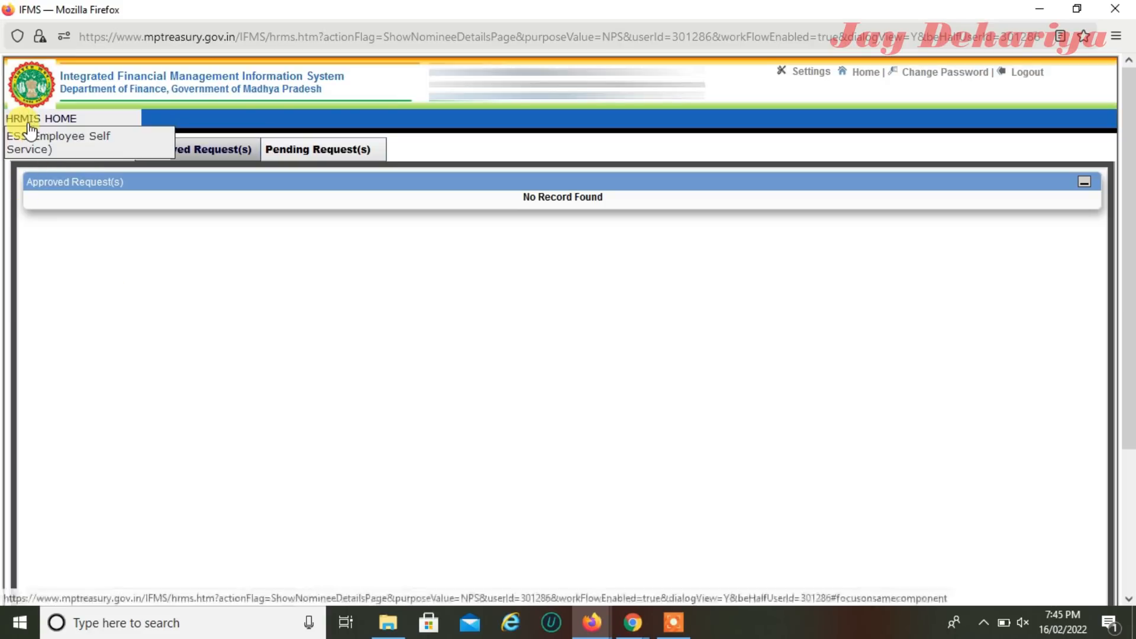
{"action": "left_click", "coordinate": [33, 153]}
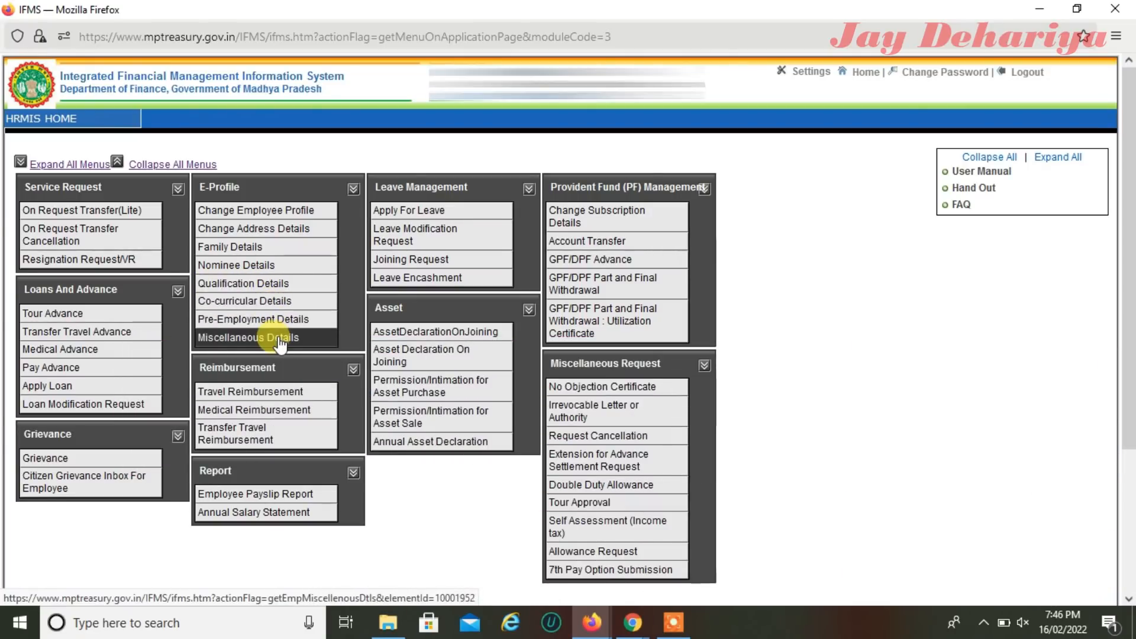
{"action": "left_click", "coordinate": [278, 337]}
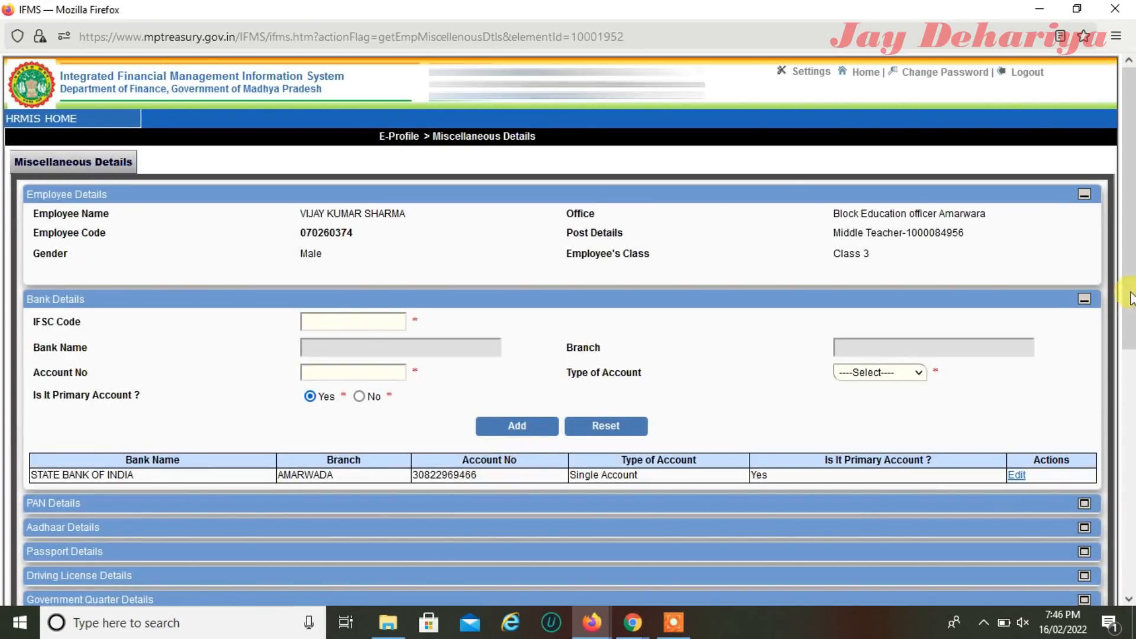
Mark "Attach a copy of accounts passbook" as a valid document and set the attachment's document description to "passbook".
{"action": "left_click_drag", "start_coordinate": [1129, 296], "coordinate": [1130, 535]}
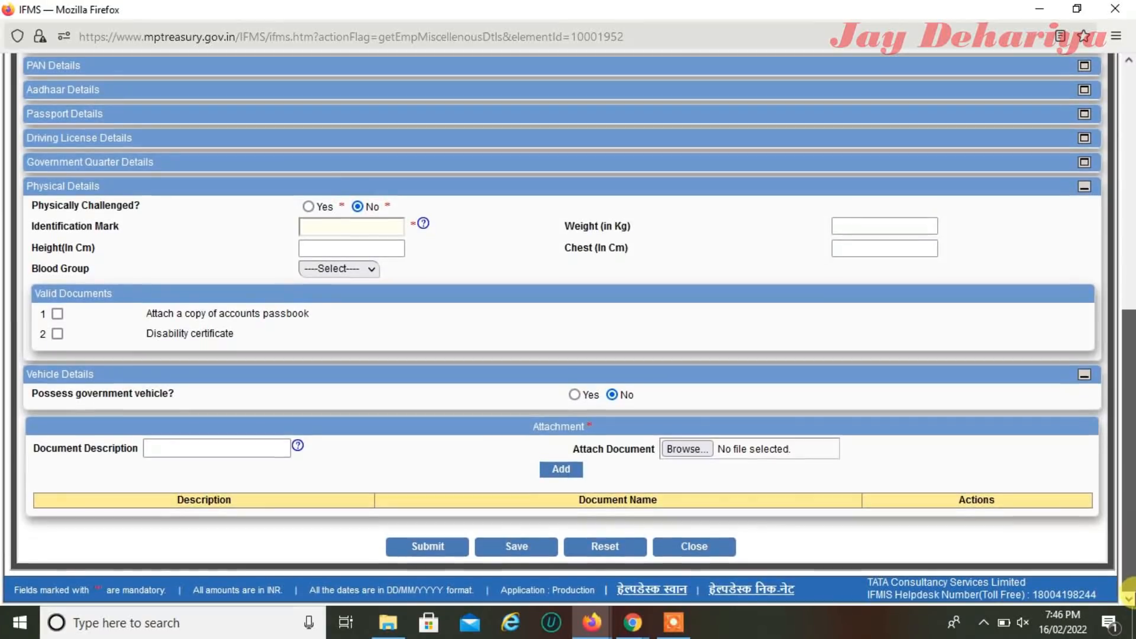
{"action": "left_click", "coordinate": [201, 451]}
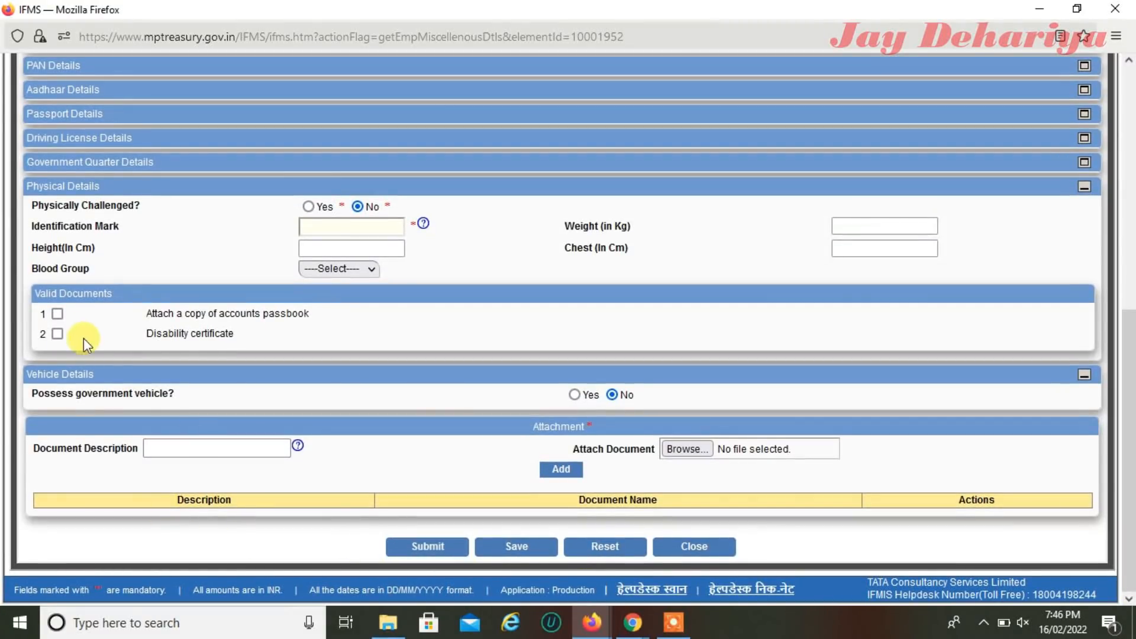
{"action": "left_click", "coordinate": [57, 314]}
{"action": "left_click", "coordinate": [211, 448]}
{"action": "left_click", "coordinate": [211, 448]}
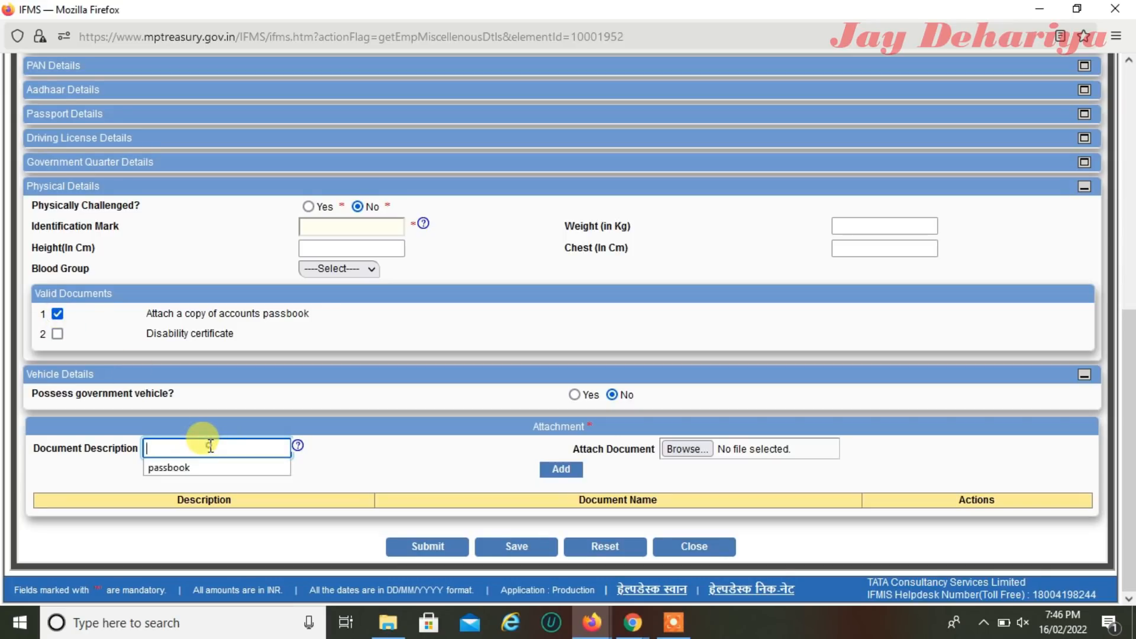
{"action": "left_click", "coordinate": [196, 467]}
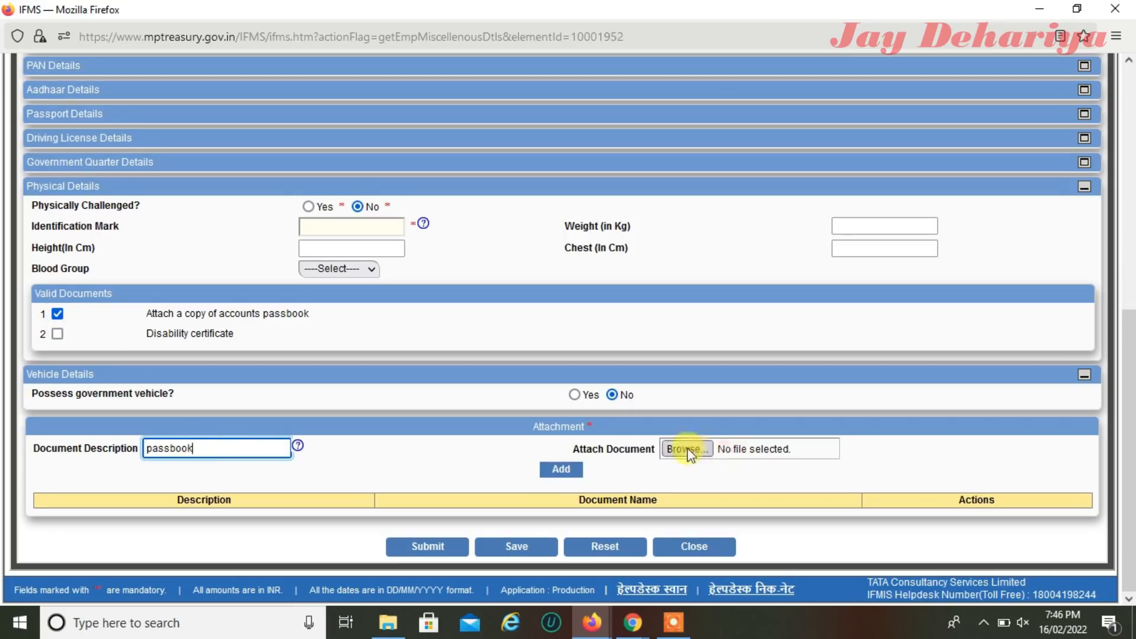
Try to add Bank_Passbook.jpg as the passbook attachment.
{"action": "left_click", "coordinate": [686, 449]}
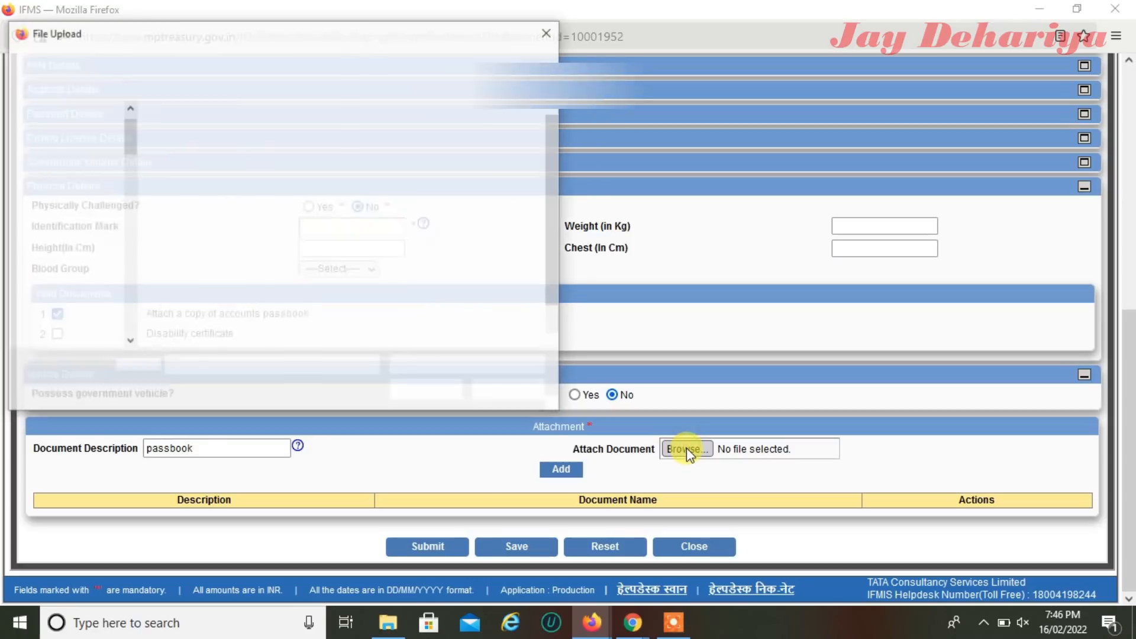
{"action": "left_click", "coordinate": [423, 148]}
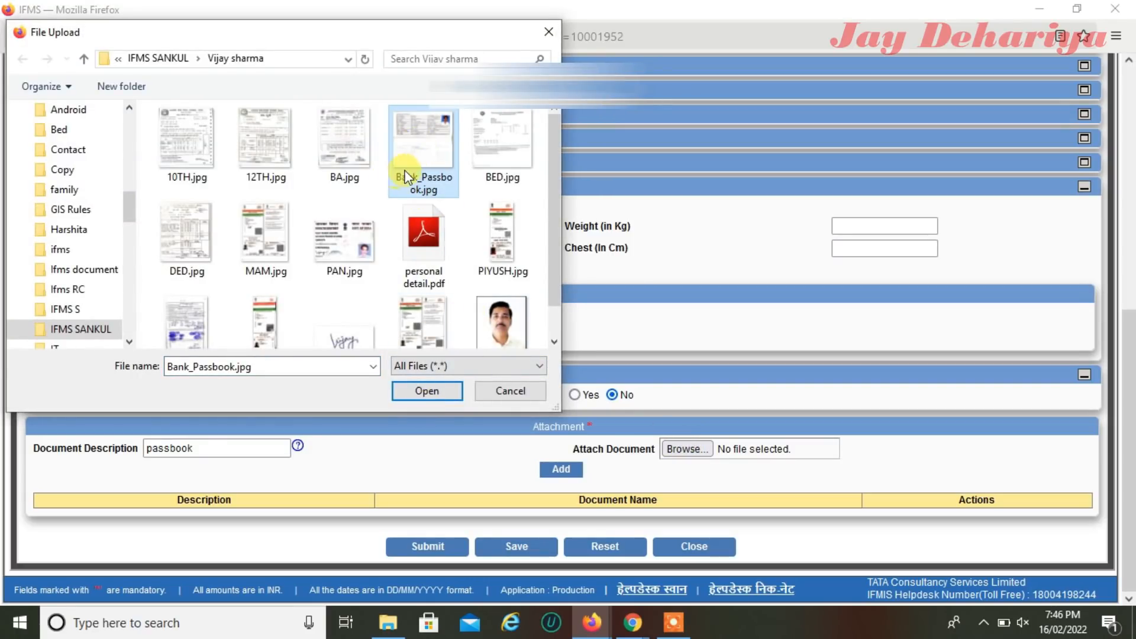
{"action": "left_click", "coordinate": [418, 392]}
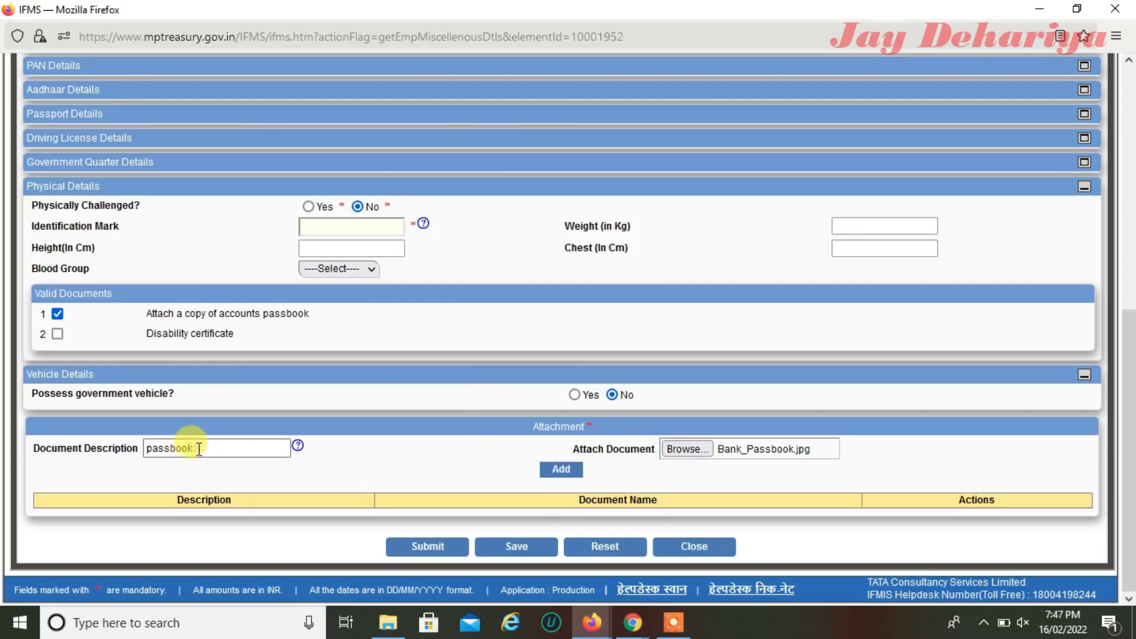
{"action": "left_click", "coordinate": [563, 468]}
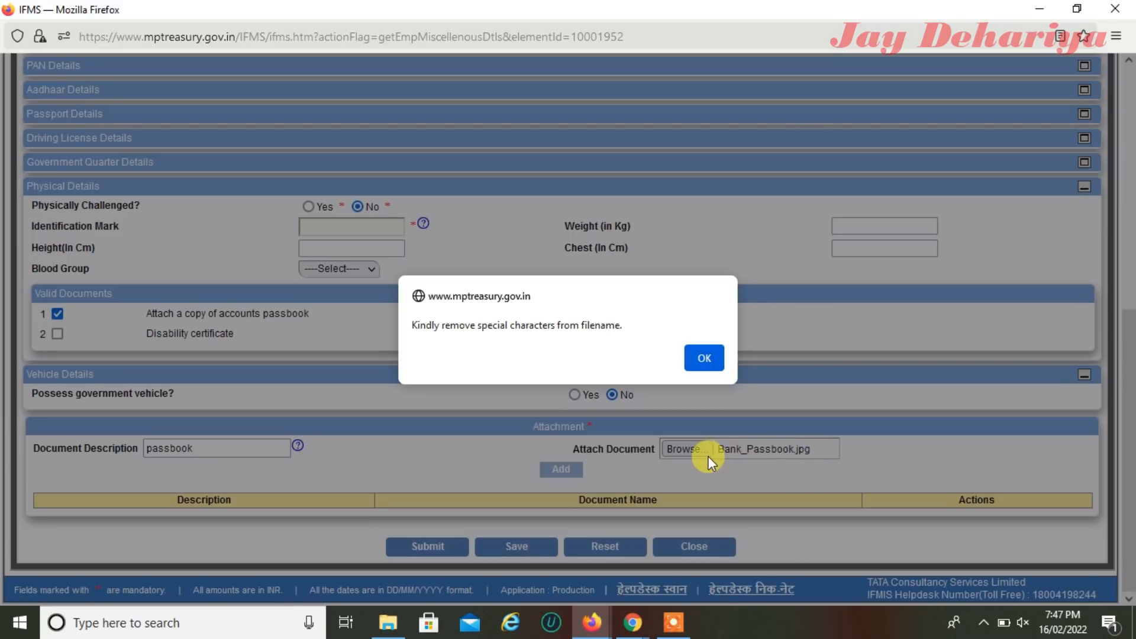
{"action": "left_click", "coordinate": [701, 359]}
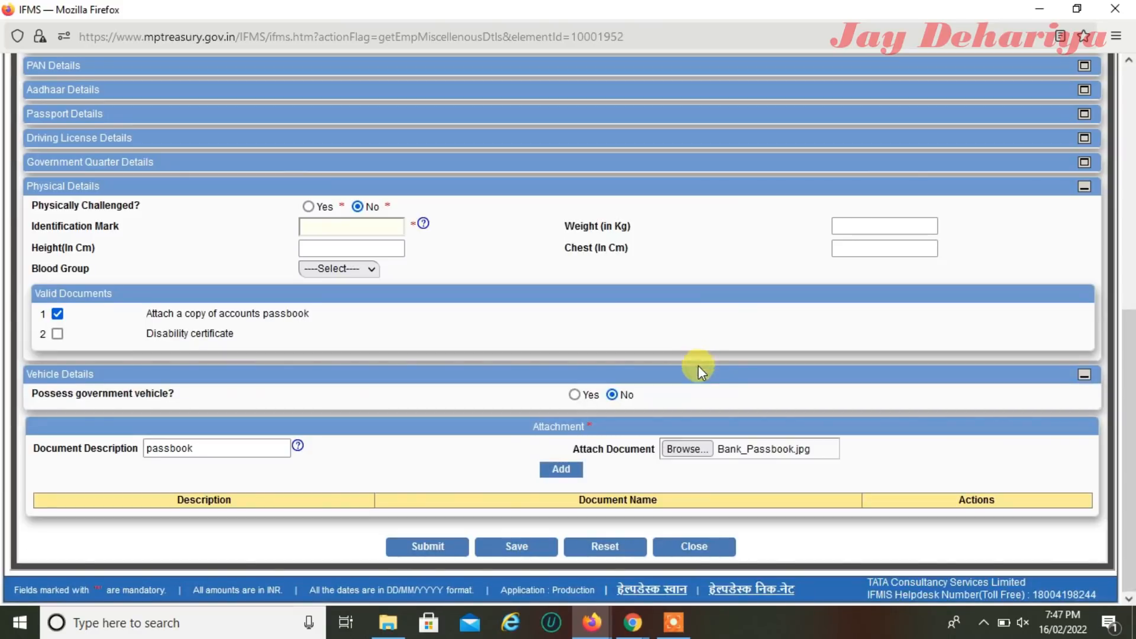
Rename the file Bank_Passbook.jpg to "Bank Passbook.jpg" while choosing the document to attach.
{"action": "left_click", "coordinate": [686, 449]}
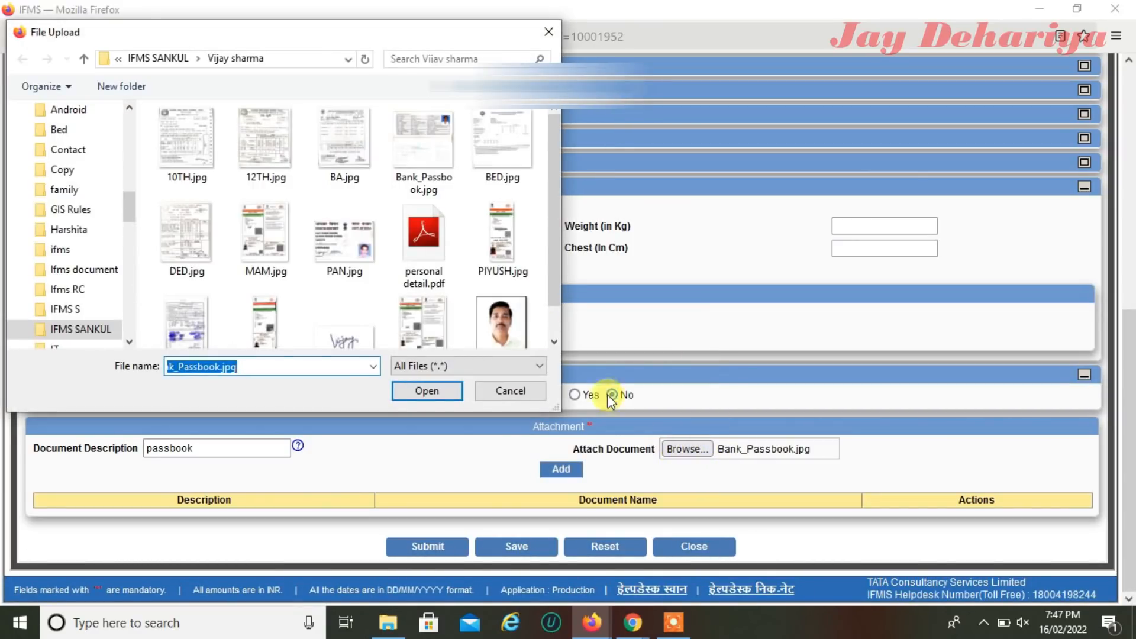
{"action": "left_click", "coordinate": [429, 148]}
{"action": "right_click", "coordinate": [430, 146]}
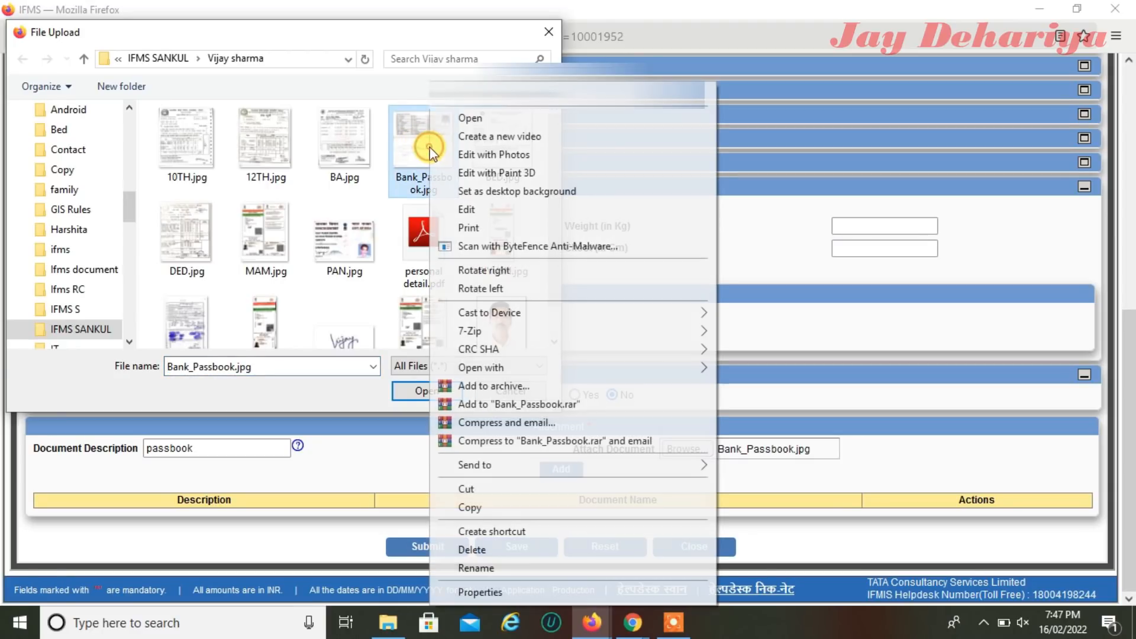
{"action": "left_click", "coordinate": [487, 569]}
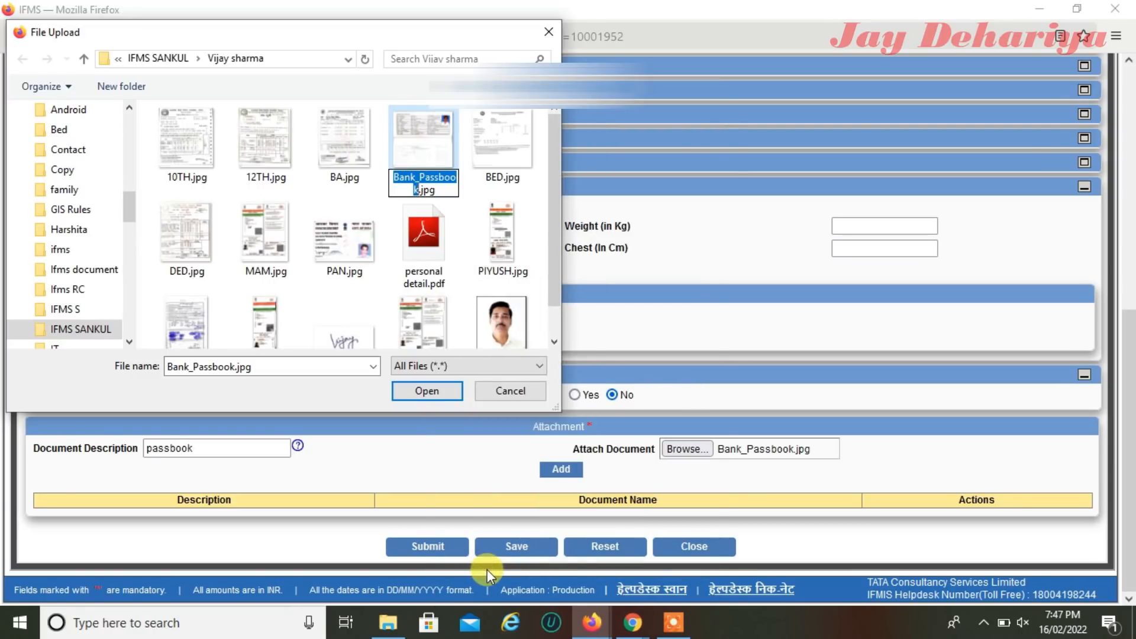
{"action": "left_click", "coordinate": [421, 181]}
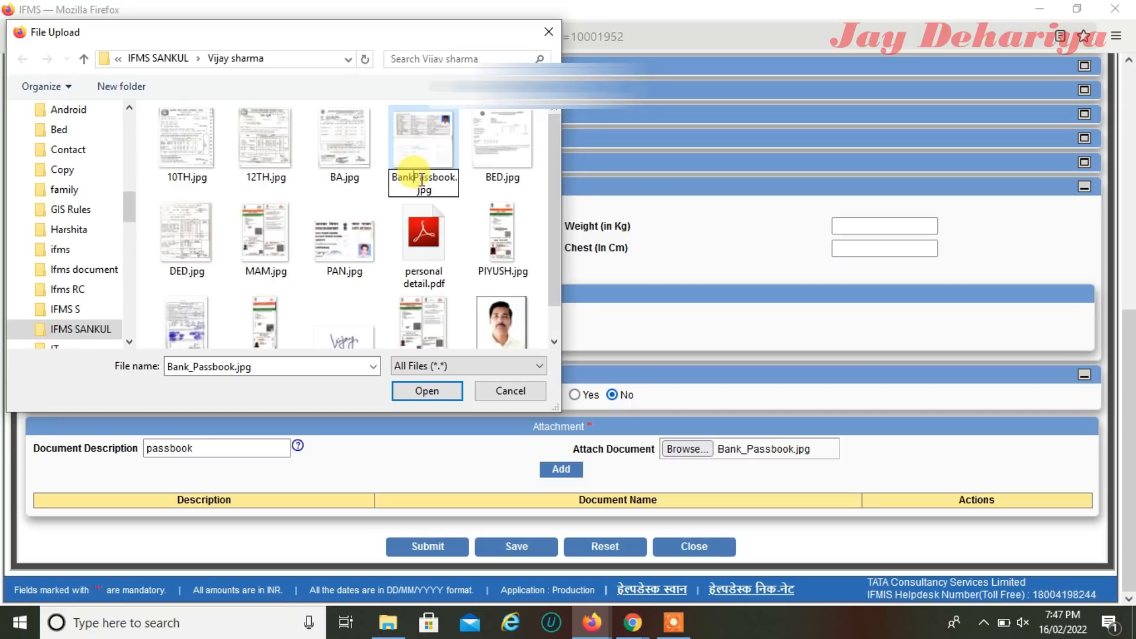
{"action": "left_click", "coordinate": [424, 166]}
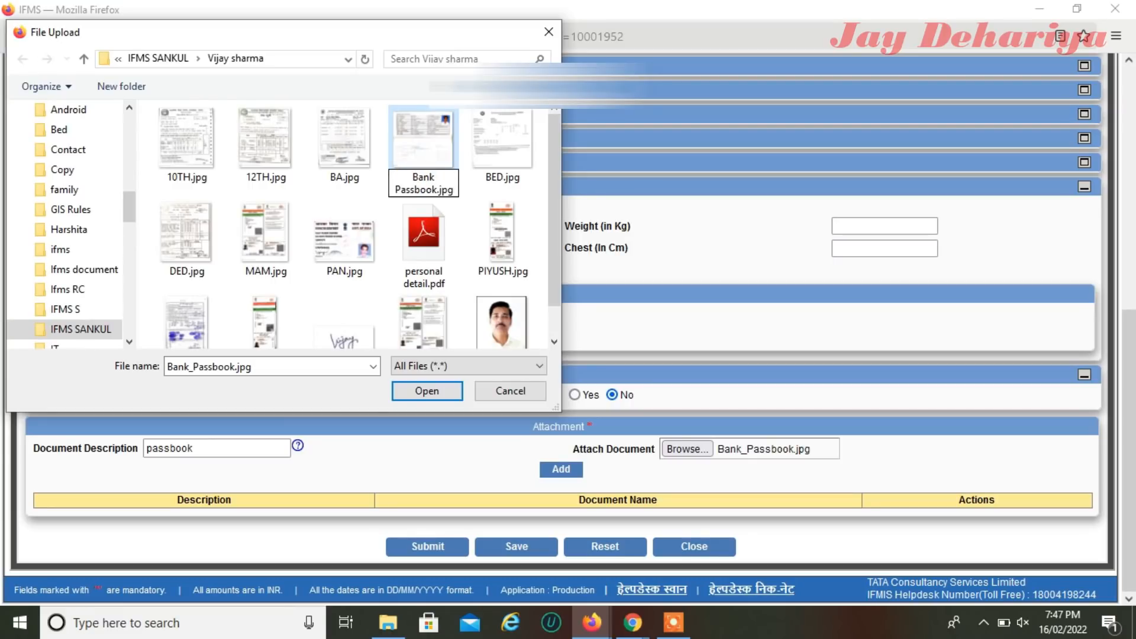
Select Bank Passbook.jpg and add it to the form's attachment list.
{"action": "left_click", "coordinate": [428, 141]}
{"action": "left_click", "coordinate": [443, 392]}
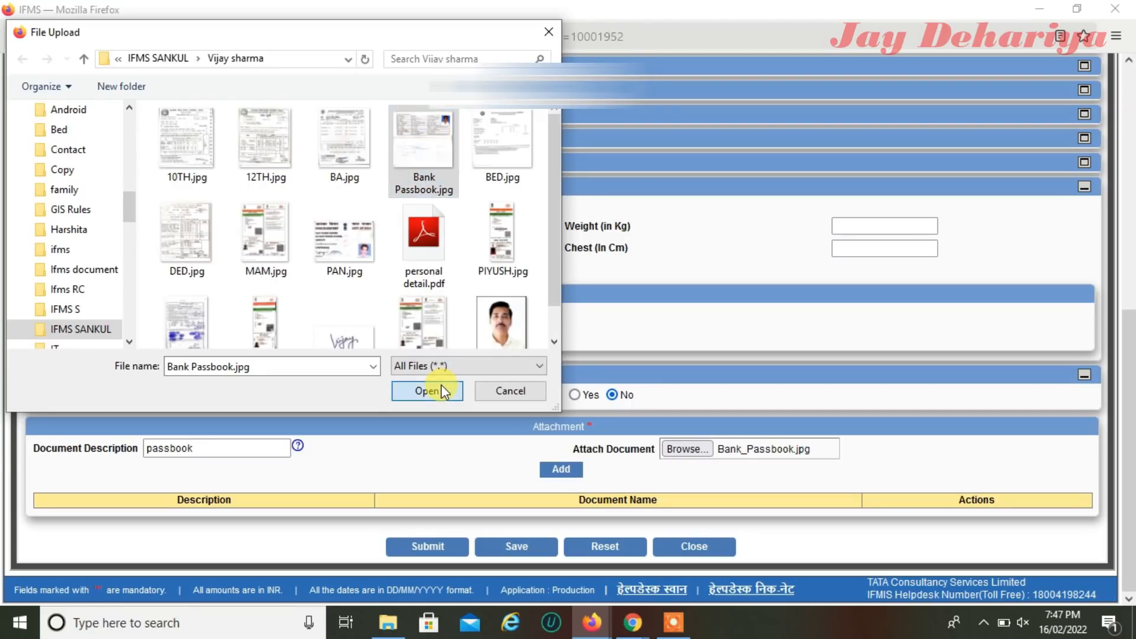
{"action": "left_click", "coordinate": [567, 470]}
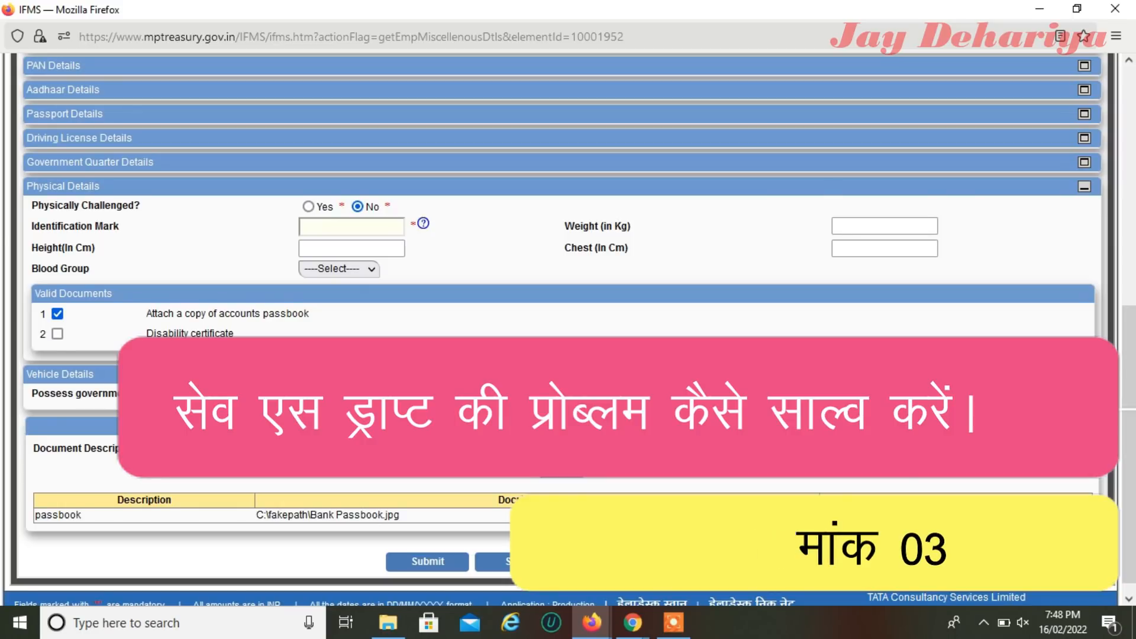
Look through the e-profile's Qualification Details form down to its attachment section and return to the Employee Self Service menu.
{"action": "left_click_drag", "start_coordinate": [1129, 491], "coordinate": [1112, 203]}
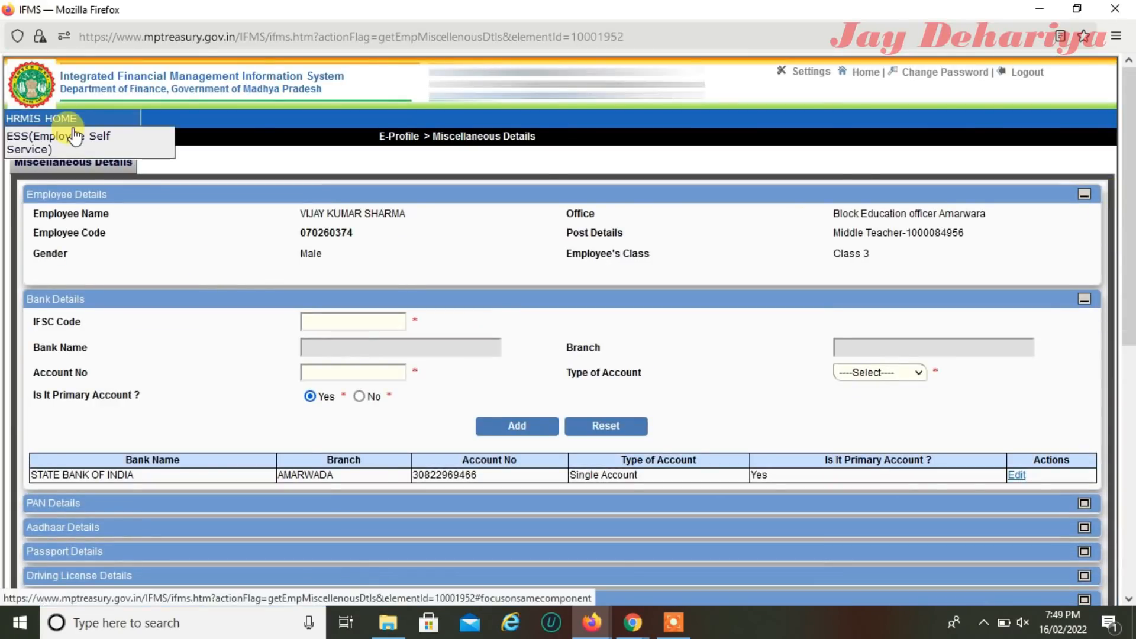
{"action": "left_click", "coordinate": [59, 145]}
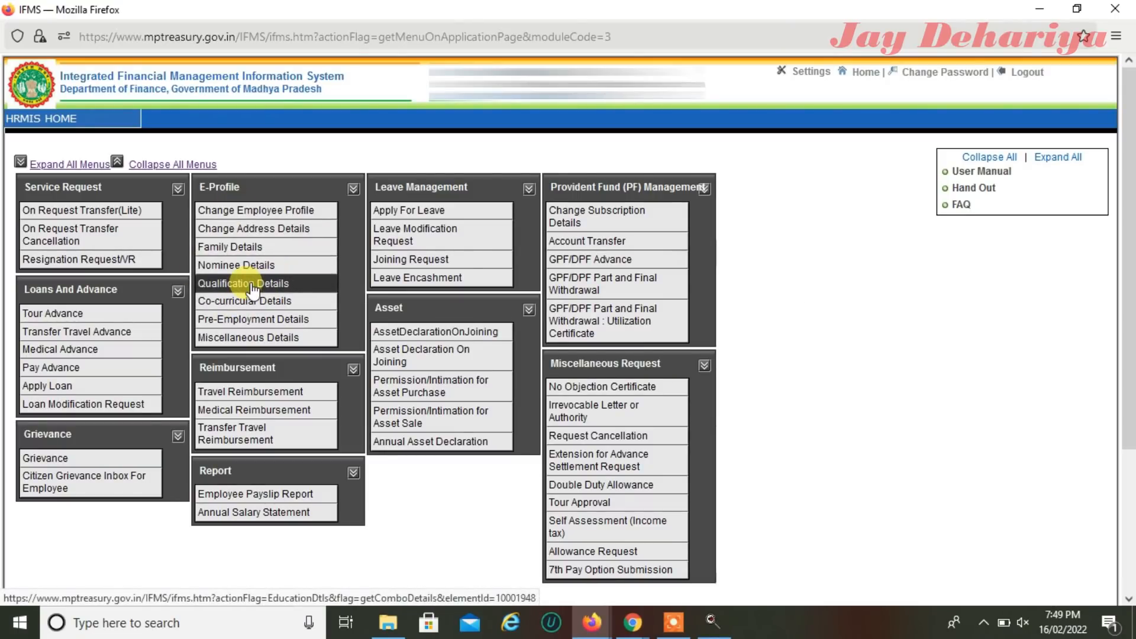
{"action": "left_click", "coordinate": [251, 289]}
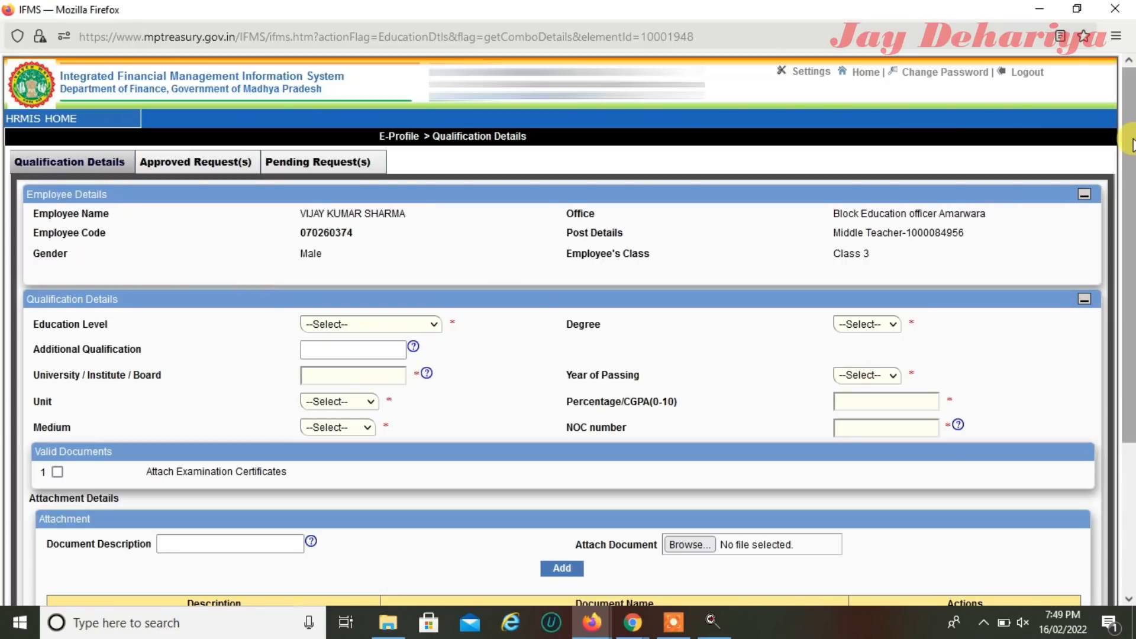
{"action": "left_click_drag", "start_coordinate": [1130, 144], "coordinate": [1124, 464]}
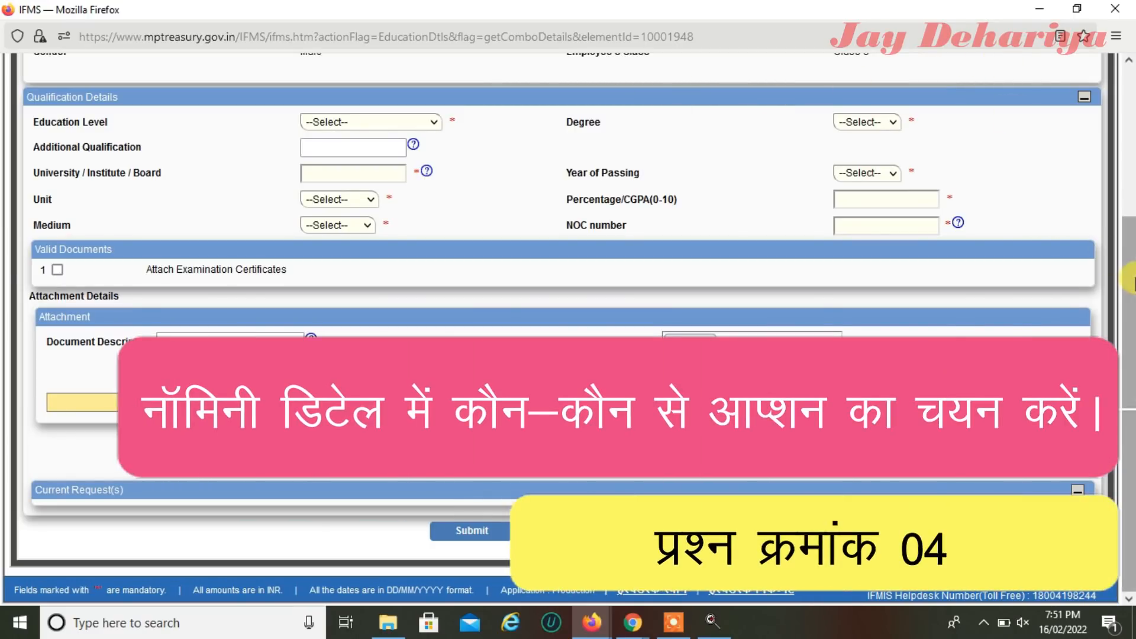
{"action": "scroll", "coordinate": [1130, 283], "scroll_direction": "up", "scroll_amount": 4}
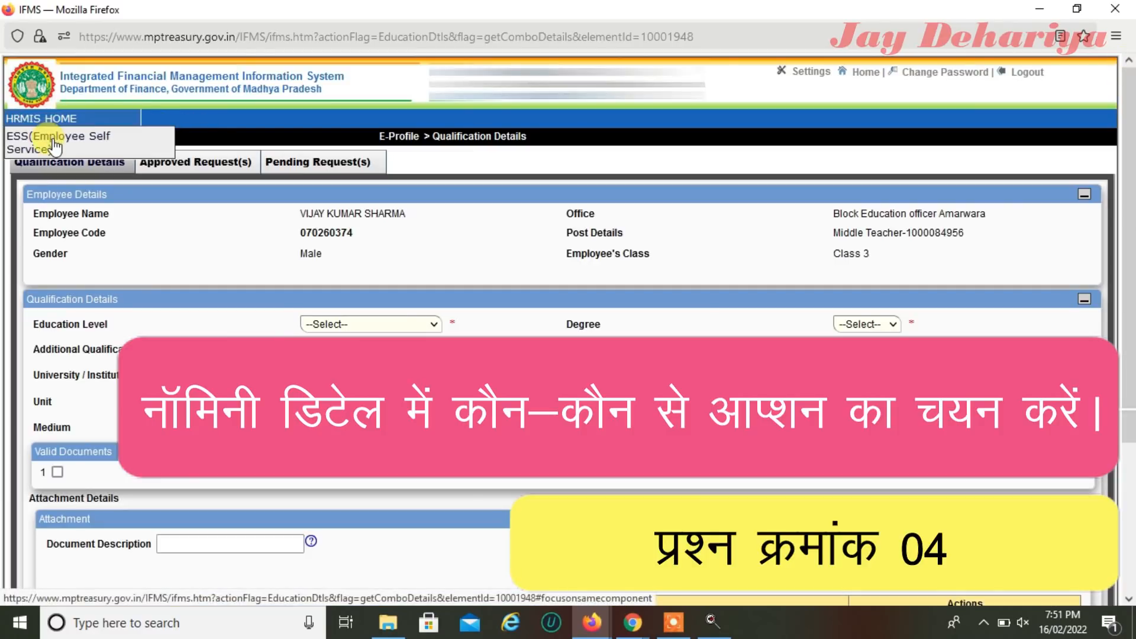
{"action": "left_click", "coordinate": [56, 134]}
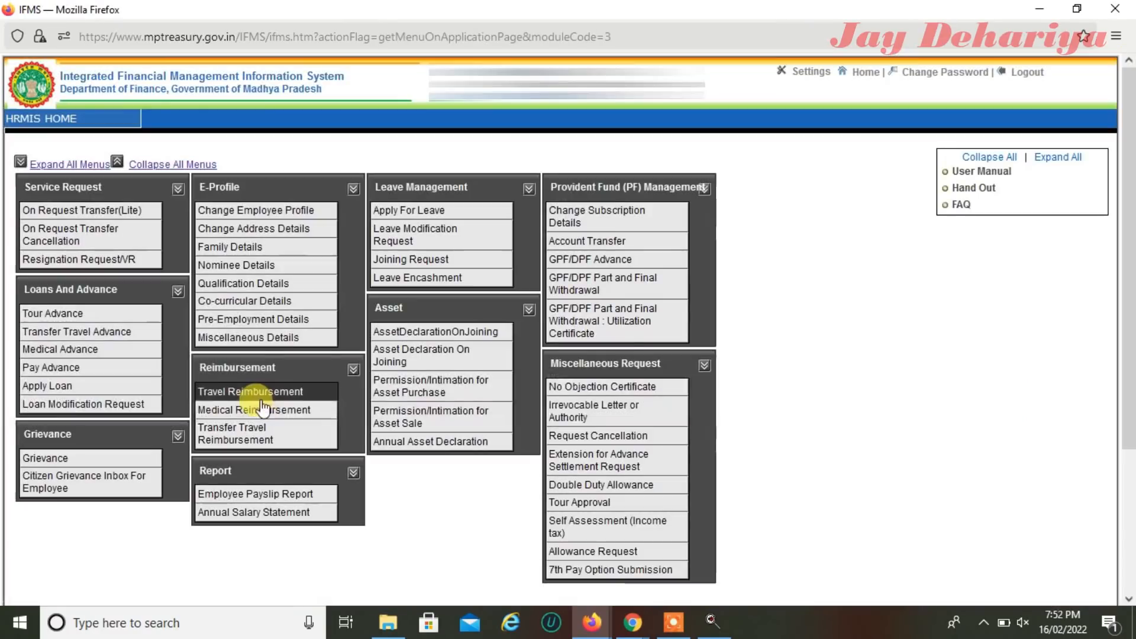
Check the nominee types offered in the e-profile's Nominee Details form, and return to the Employee Self Service menu.
{"action": "left_click", "coordinate": [225, 269]}
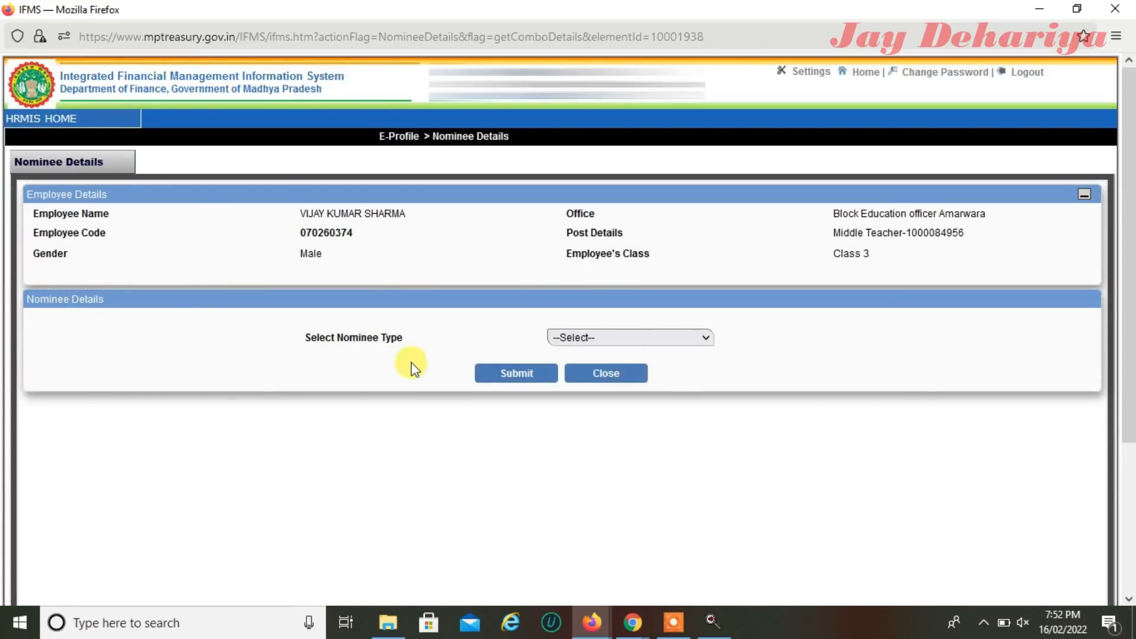
{"action": "left_click", "coordinate": [646, 344]}
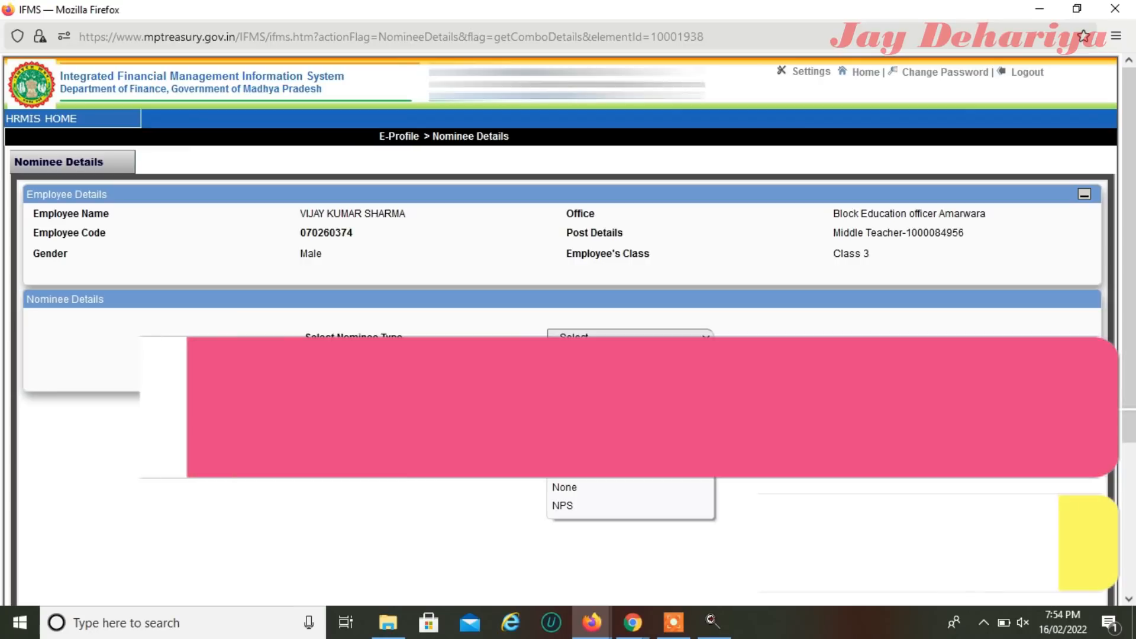
{"action": "mouse_move", "coordinate": [41, 118]}
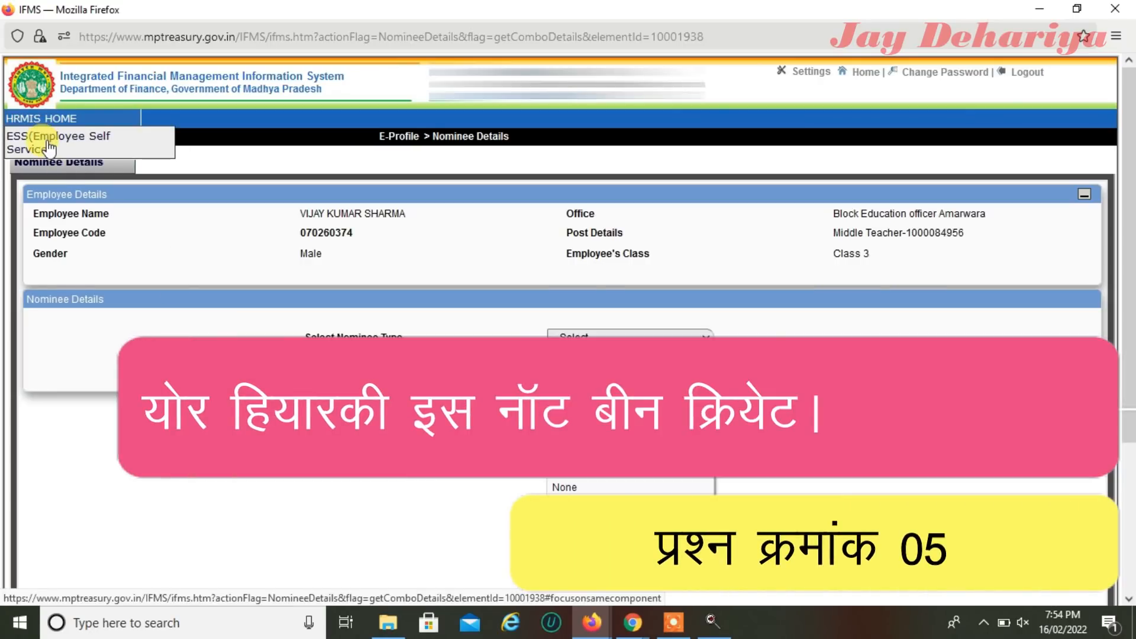
{"action": "left_click", "coordinate": [48, 147]}
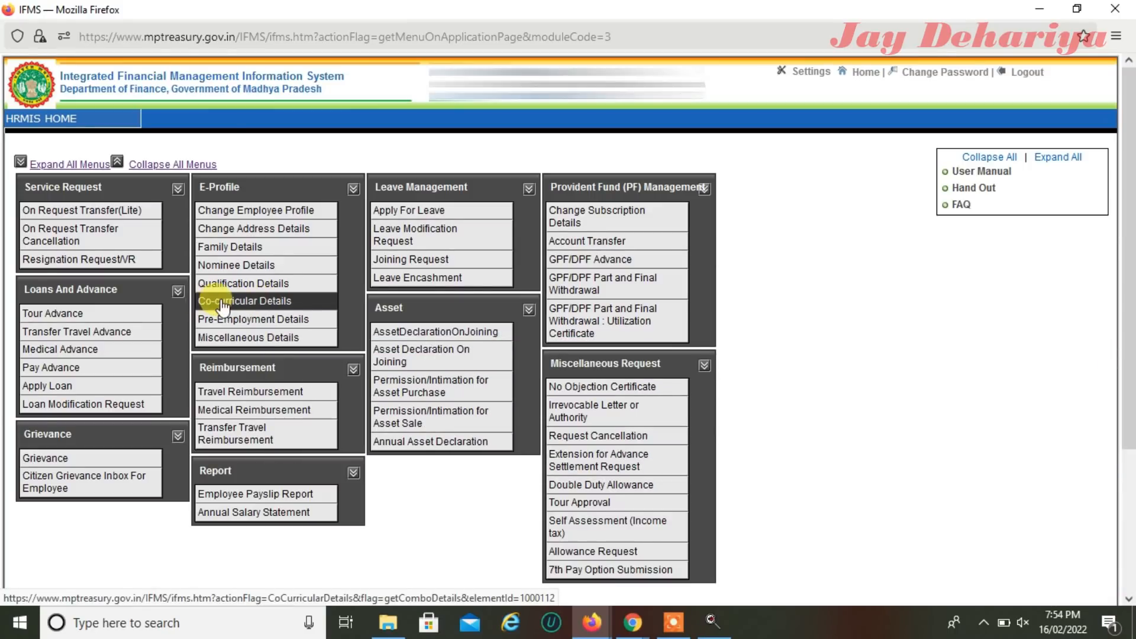
Add a Co-curricular Details entry to the current request with activity Sports, sub-type Athletics, year 2012 and level District.
{"action": "left_click", "coordinate": [263, 303]}
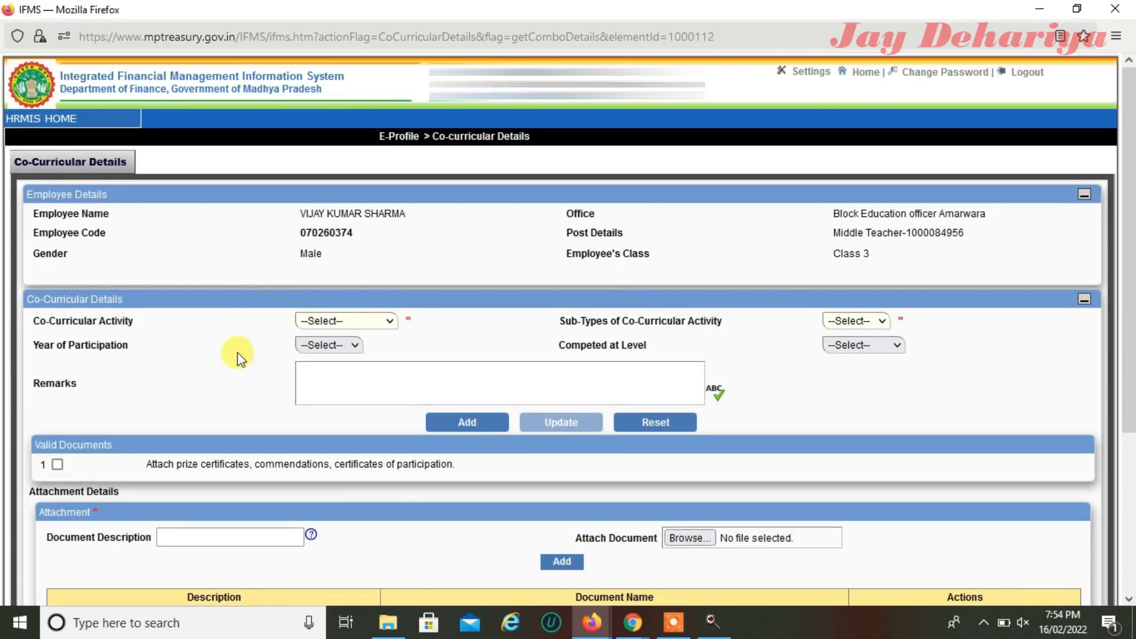
{"action": "left_click", "coordinate": [377, 324]}
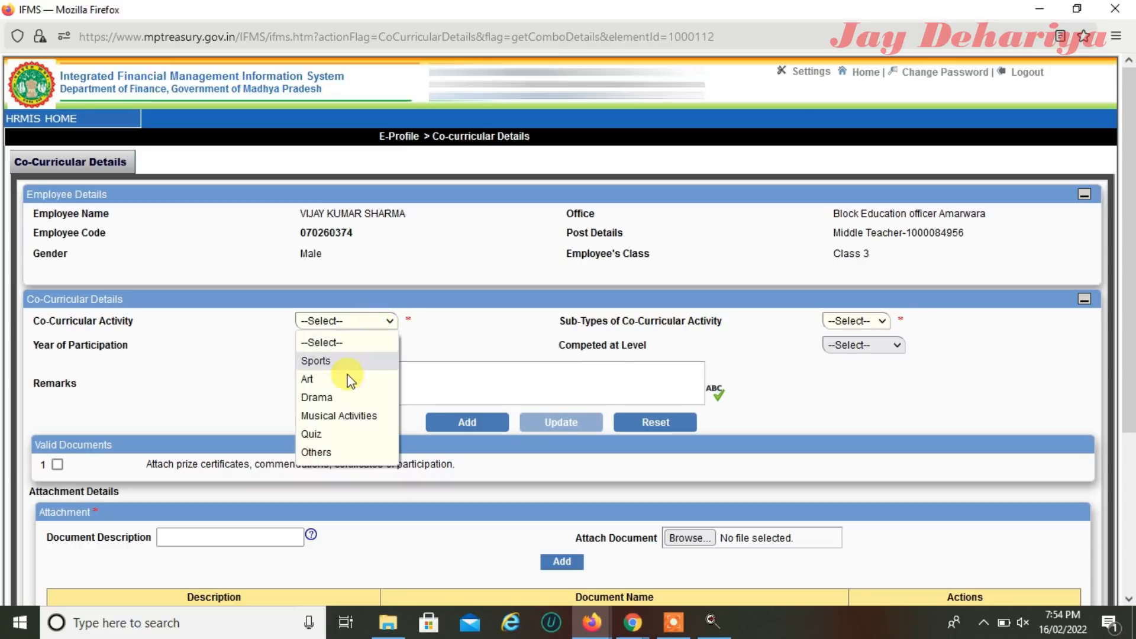
{"action": "left_click", "coordinate": [337, 365]}
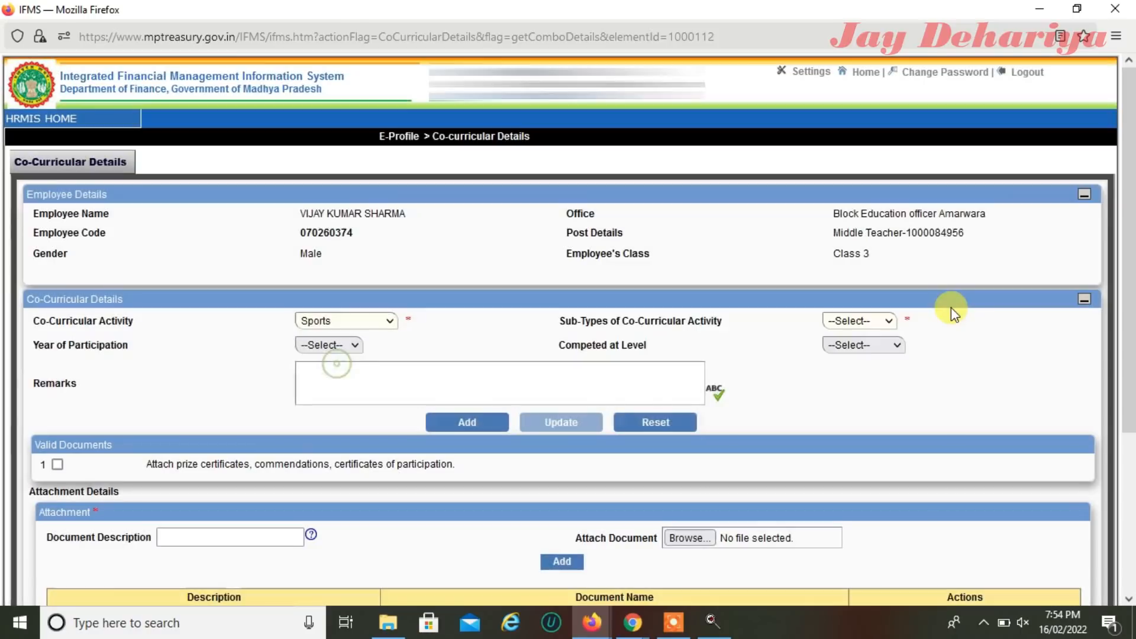
{"action": "left_click", "coordinate": [880, 320]}
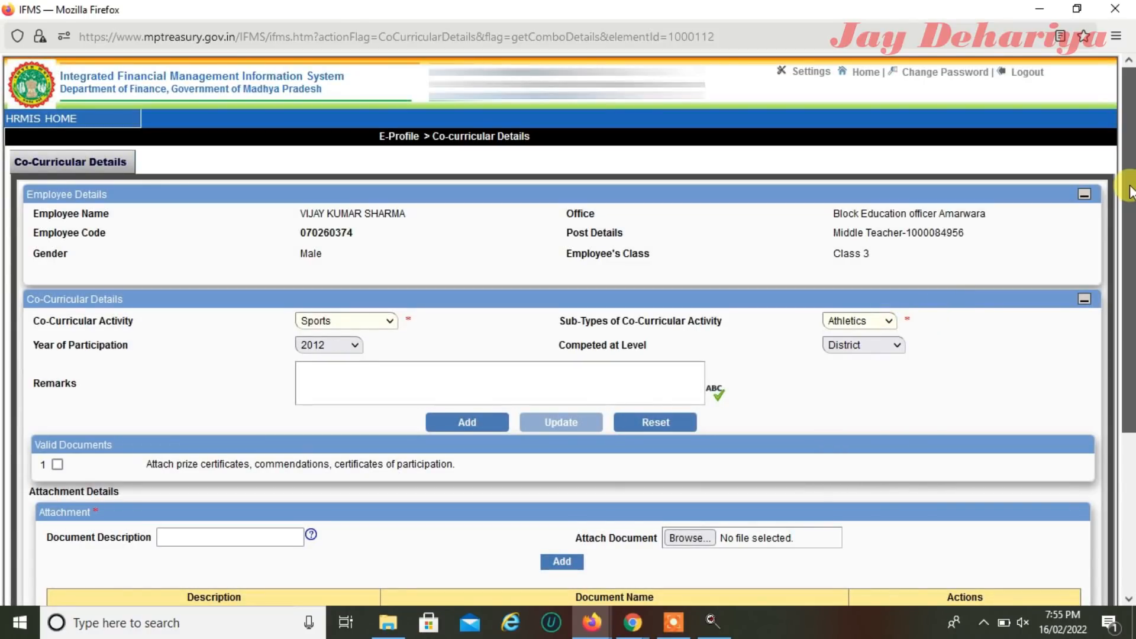
{"action": "left_click_drag", "start_coordinate": [1129, 297], "coordinate": [1130, 450]}
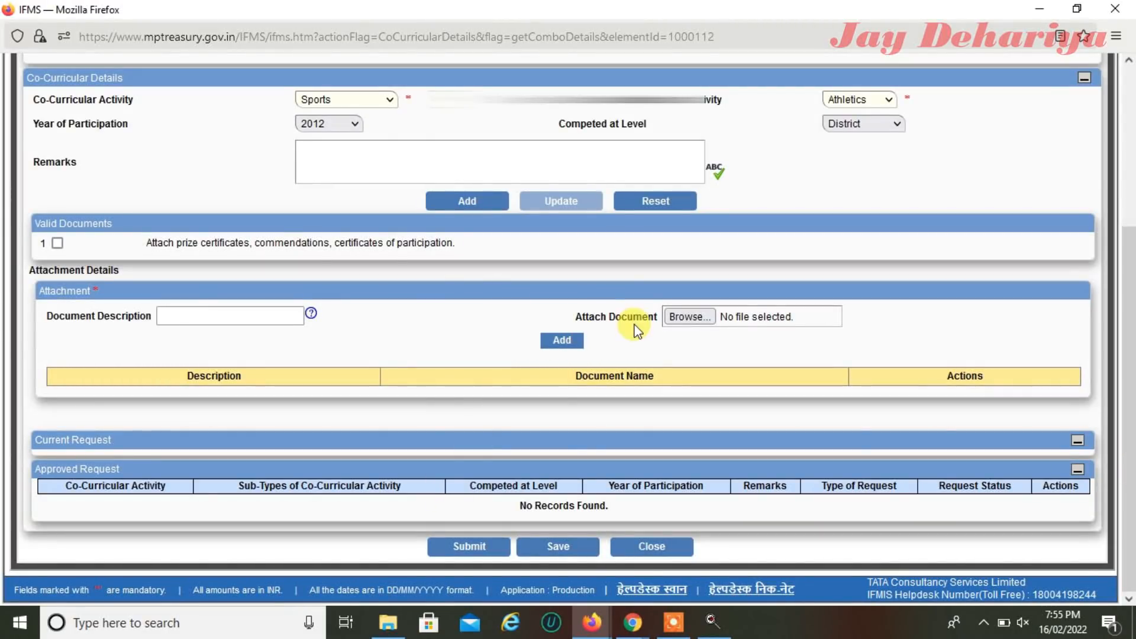
{"action": "left_click", "coordinate": [461, 203]}
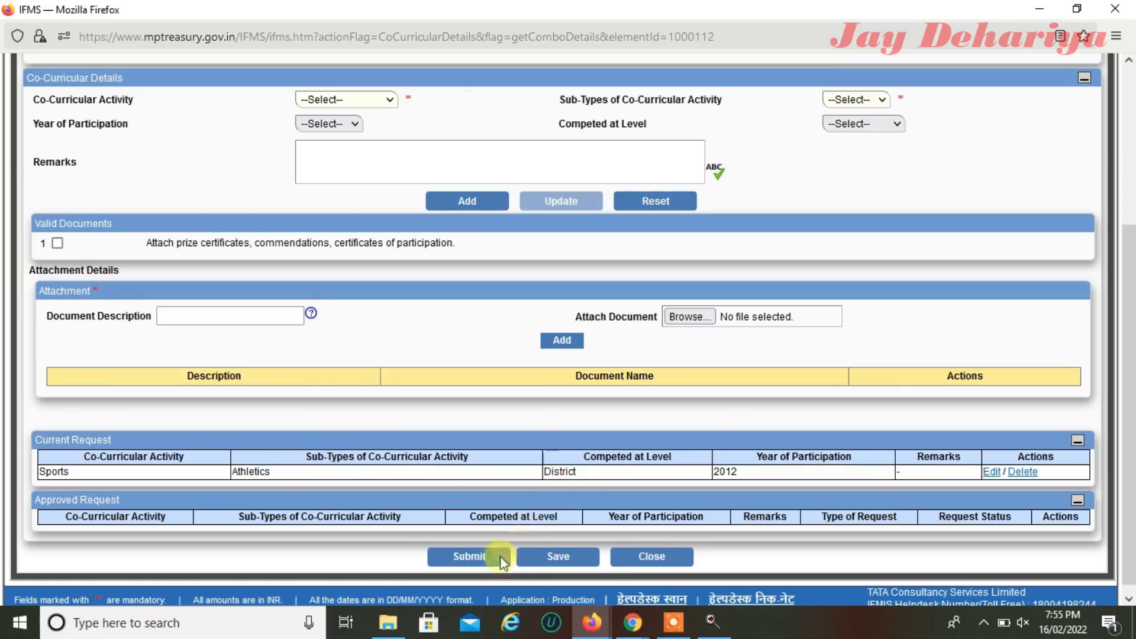
Try to submit the co-curricular request, and return to the Employee Self Service menu.
{"action": "left_click", "coordinate": [457, 556]}
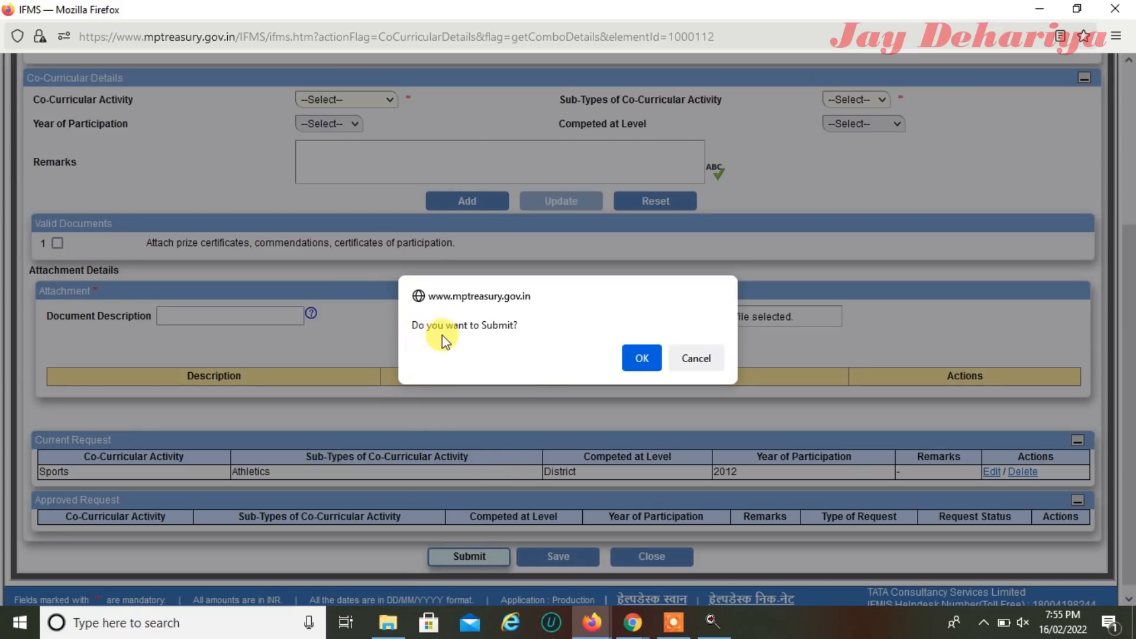
{"action": "left_click", "coordinate": [654, 358]}
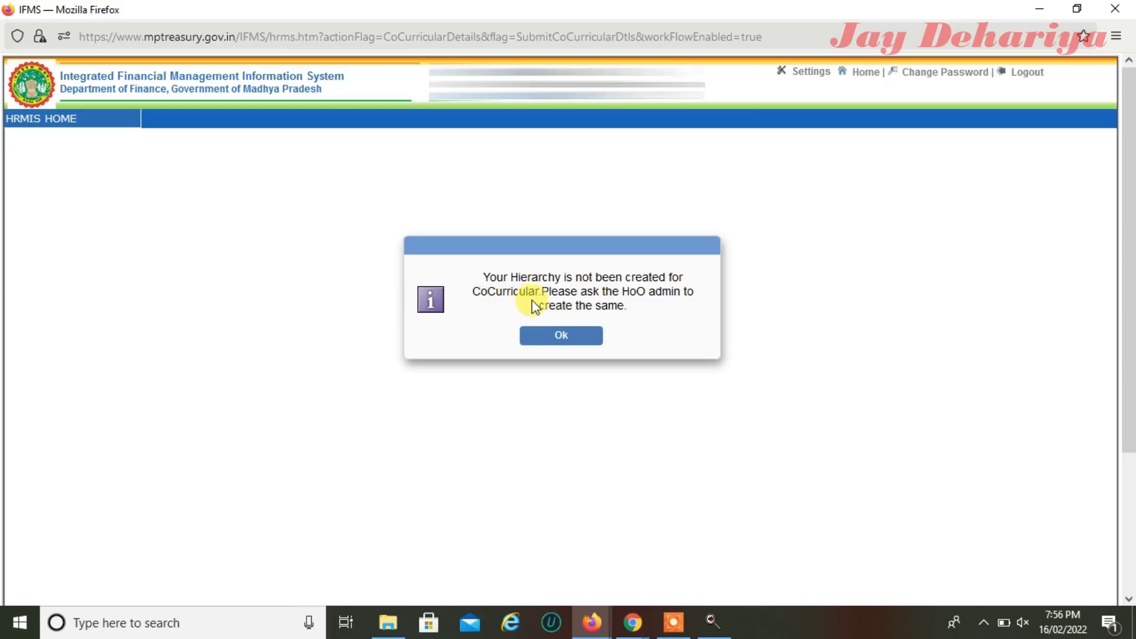
{"action": "left_click", "coordinate": [582, 342]}
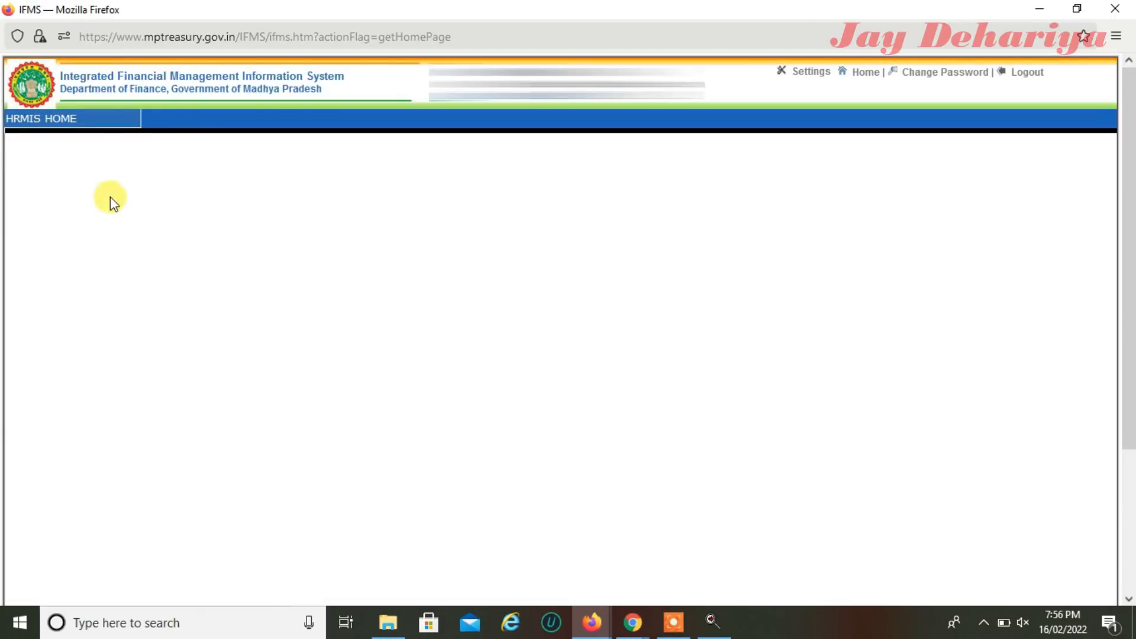
{"action": "mouse_move", "coordinate": [59, 121]}
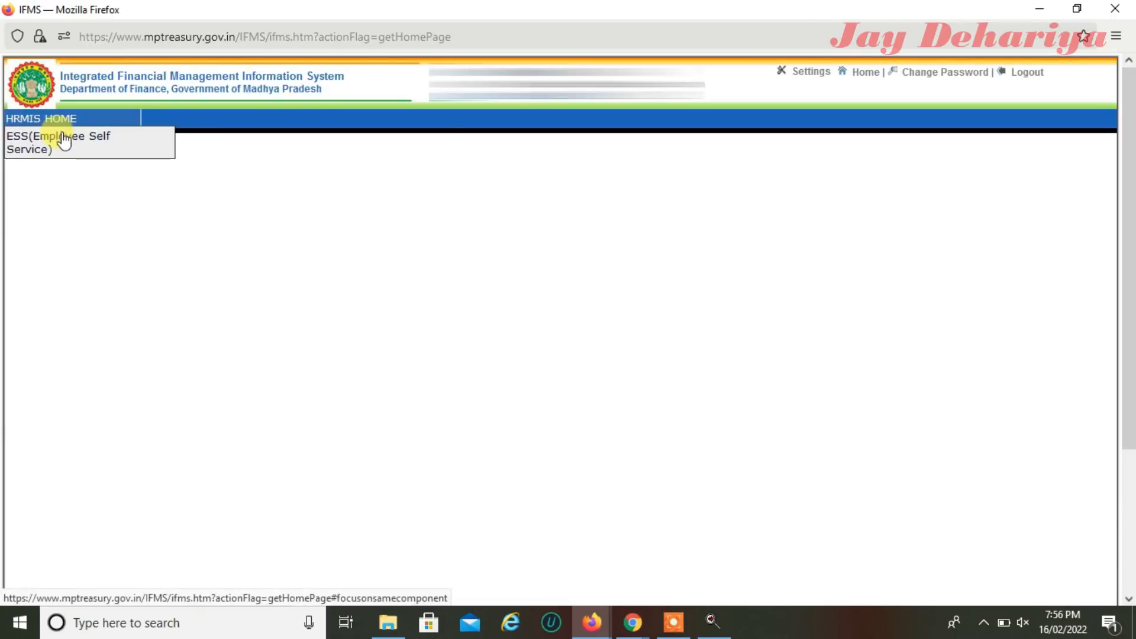
{"action": "left_click", "coordinate": [62, 141]}
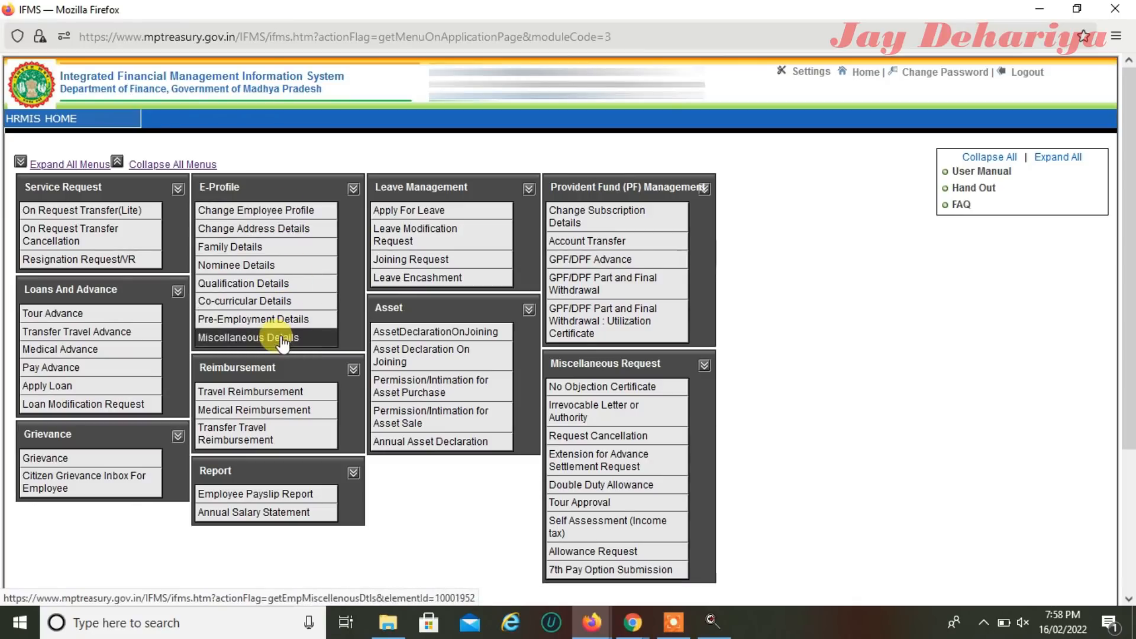
Open the Change Employee Profile form and look through Personal Details down to the photograph attachment section.
{"action": "left_click", "coordinate": [274, 213]}
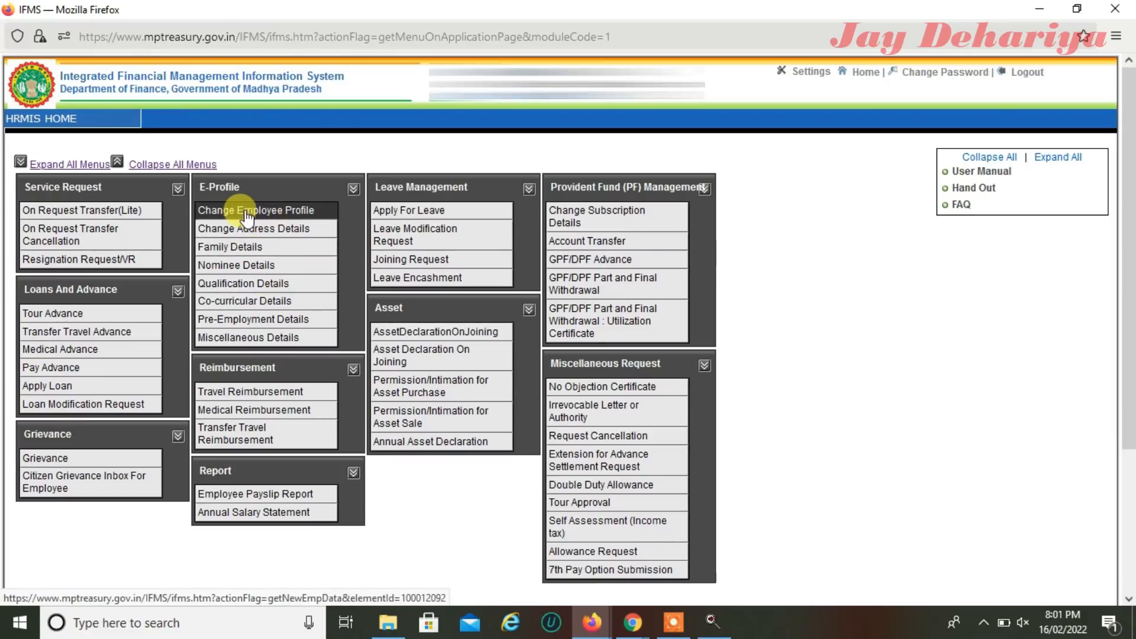
{"action": "left_click", "coordinate": [276, 213]}
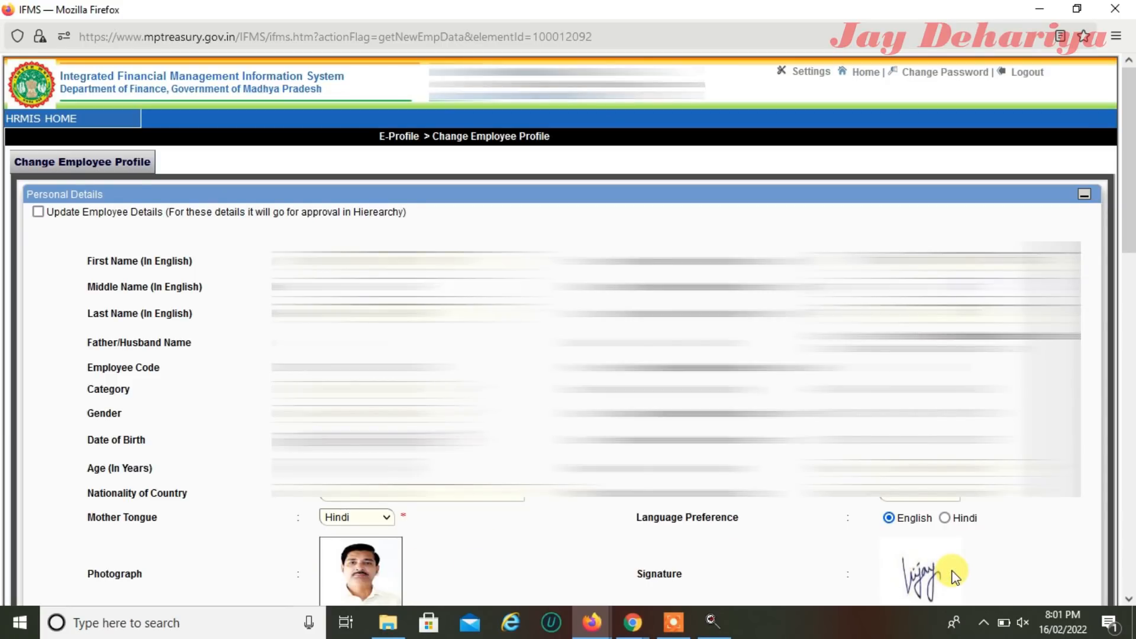
{"action": "left_click_drag", "start_coordinate": [1126, 229], "coordinate": [1127, 266]}
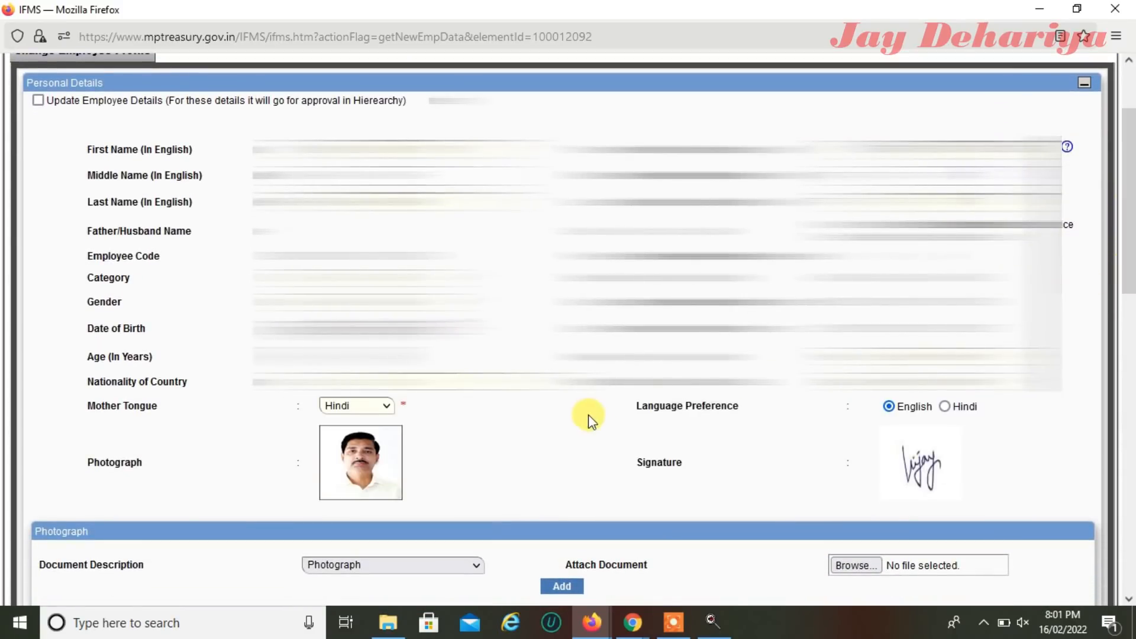